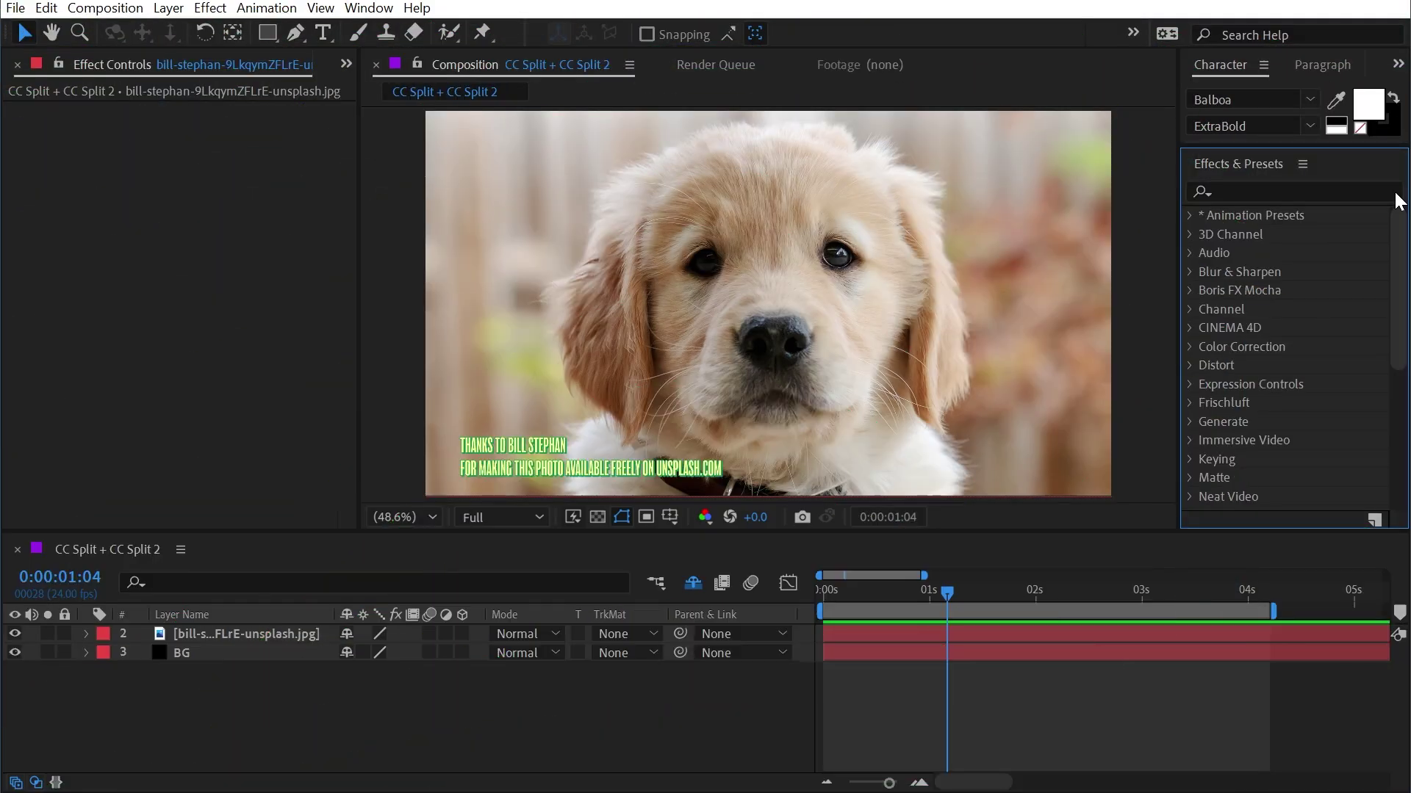
# Expand the Distort effects category and scroll down to show CC Split and CC Split 2
pyautogui.click(1190, 366)
pyautogui.scroll(-3, 1199, 375)
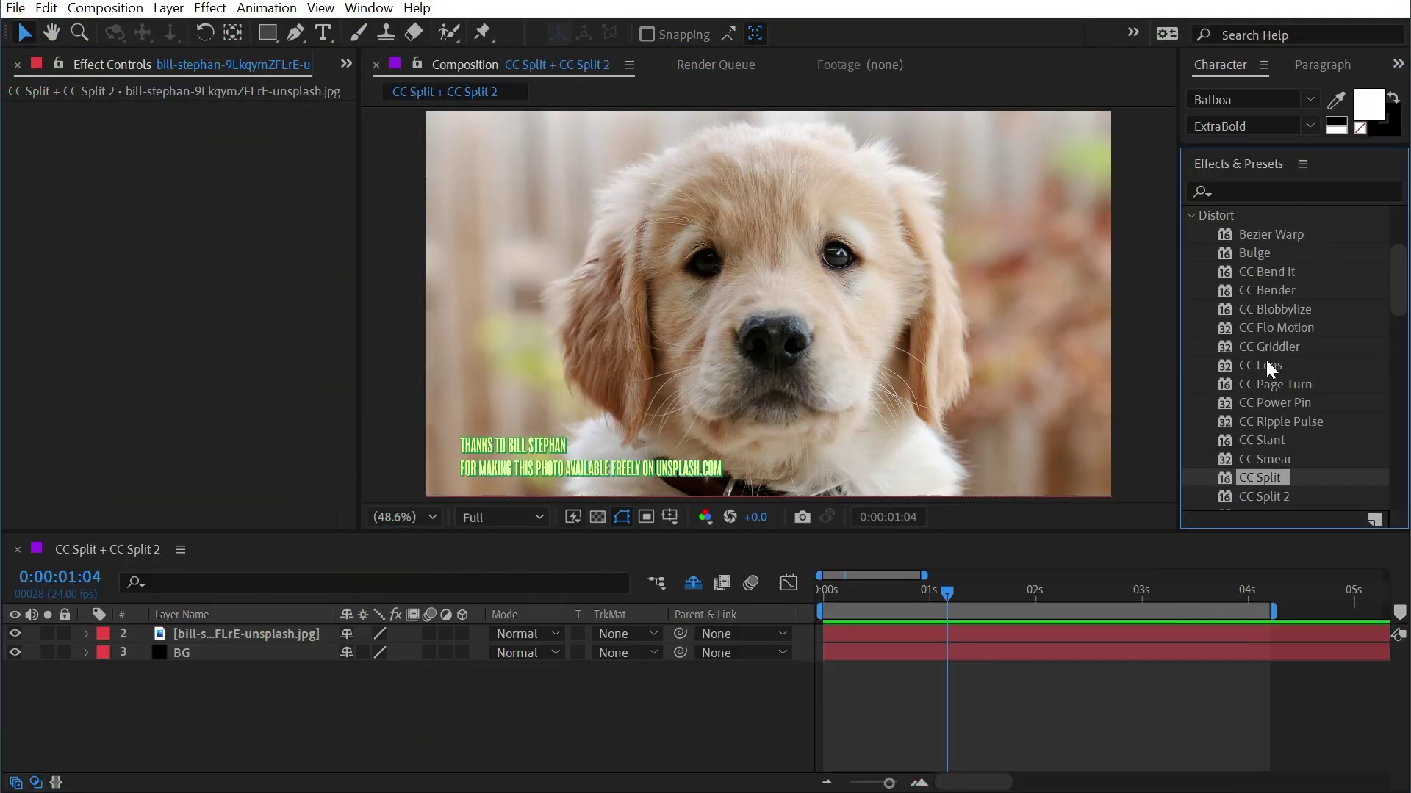
pyautogui.scroll(-5, 1276, 473)
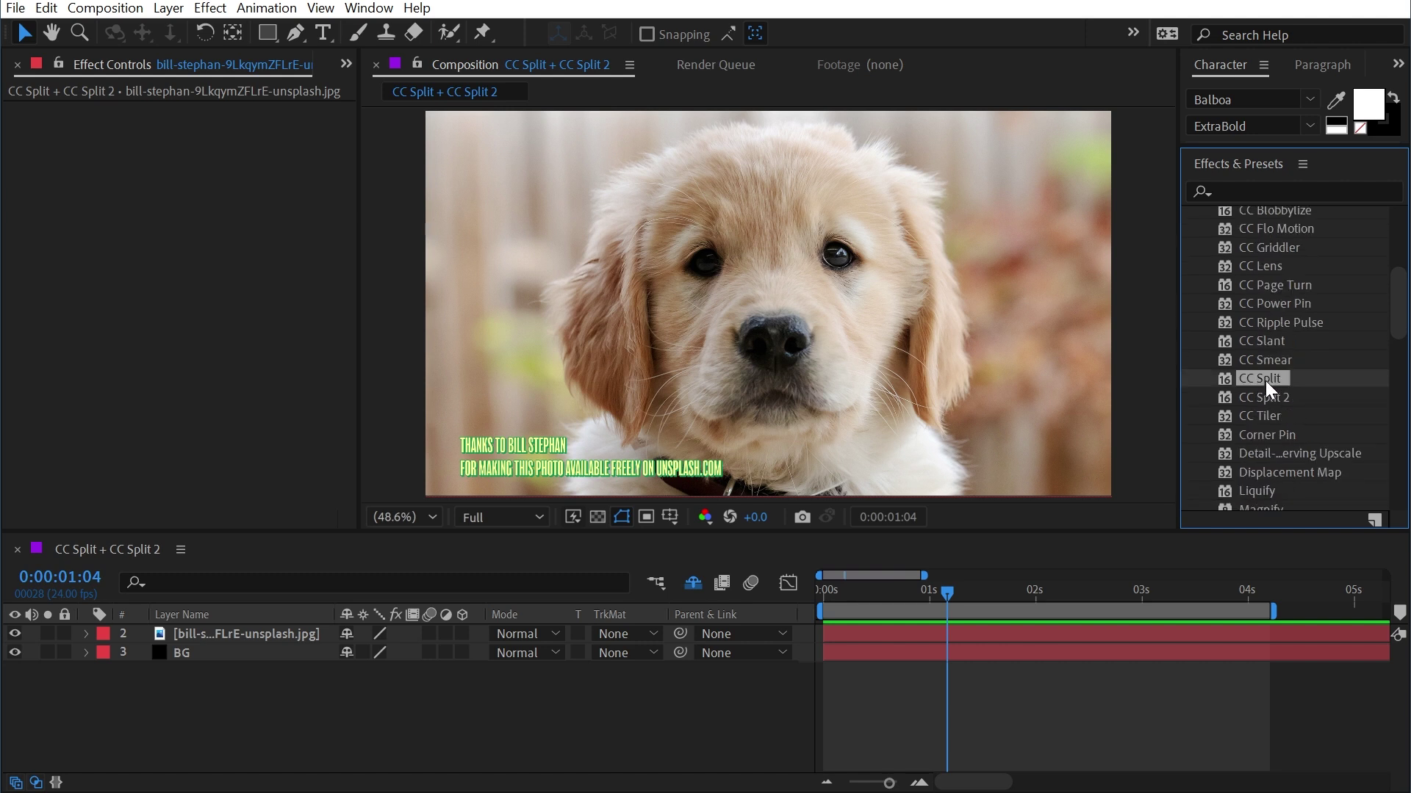
# Apply CC Split to the puppy photo and place Point A and Point B on either side of the chin
pyautogui.moveTo(1265, 380); pyautogui.dragTo(709, 392)
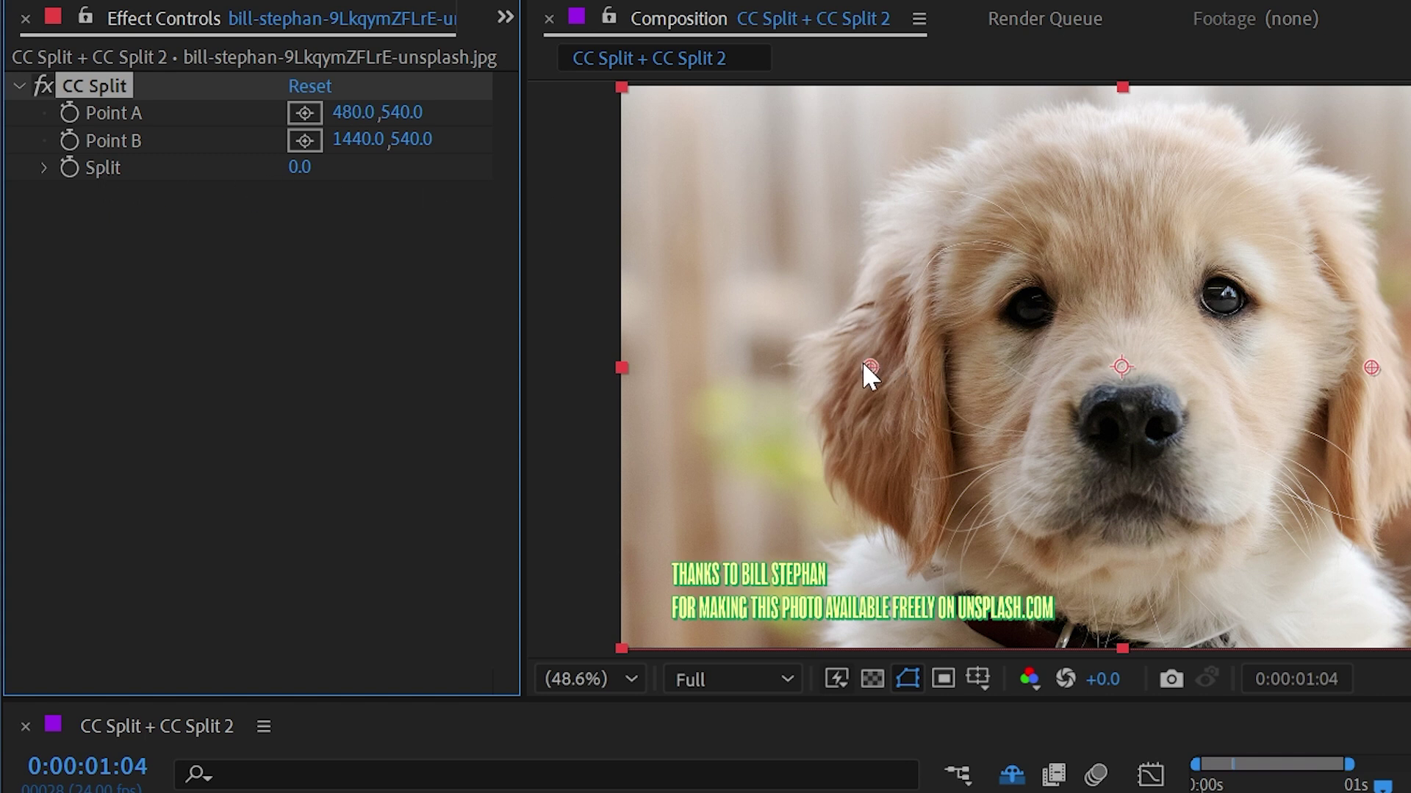
pyautogui.moveTo(864, 363); pyautogui.dragTo(999, 511)
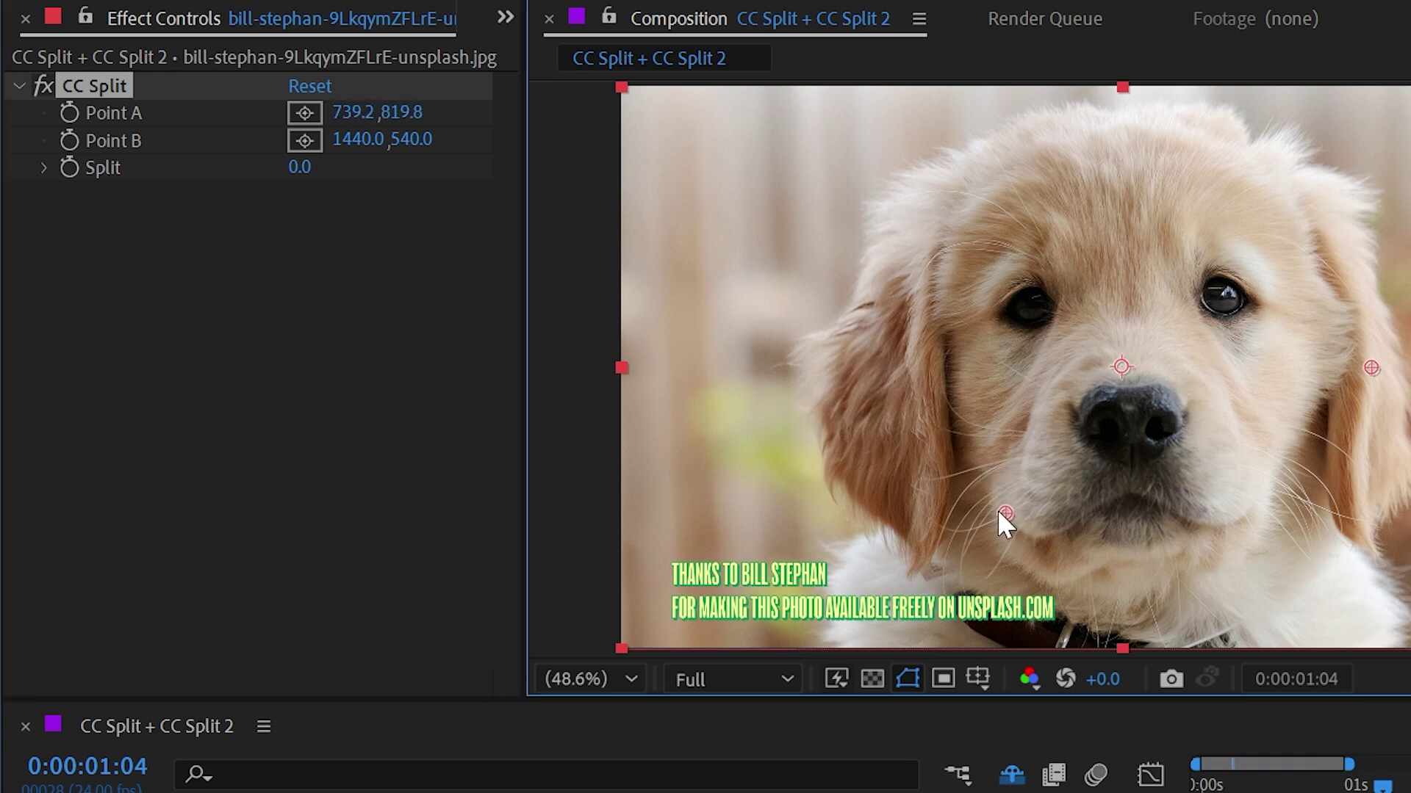
pyautogui.moveTo(1371, 367); pyautogui.dragTo(1253, 507)
# Test opening the black split across the mouth, then set Split back to 0
pyautogui.moveTo(294, 168); pyautogui.dragTo(380, 176)
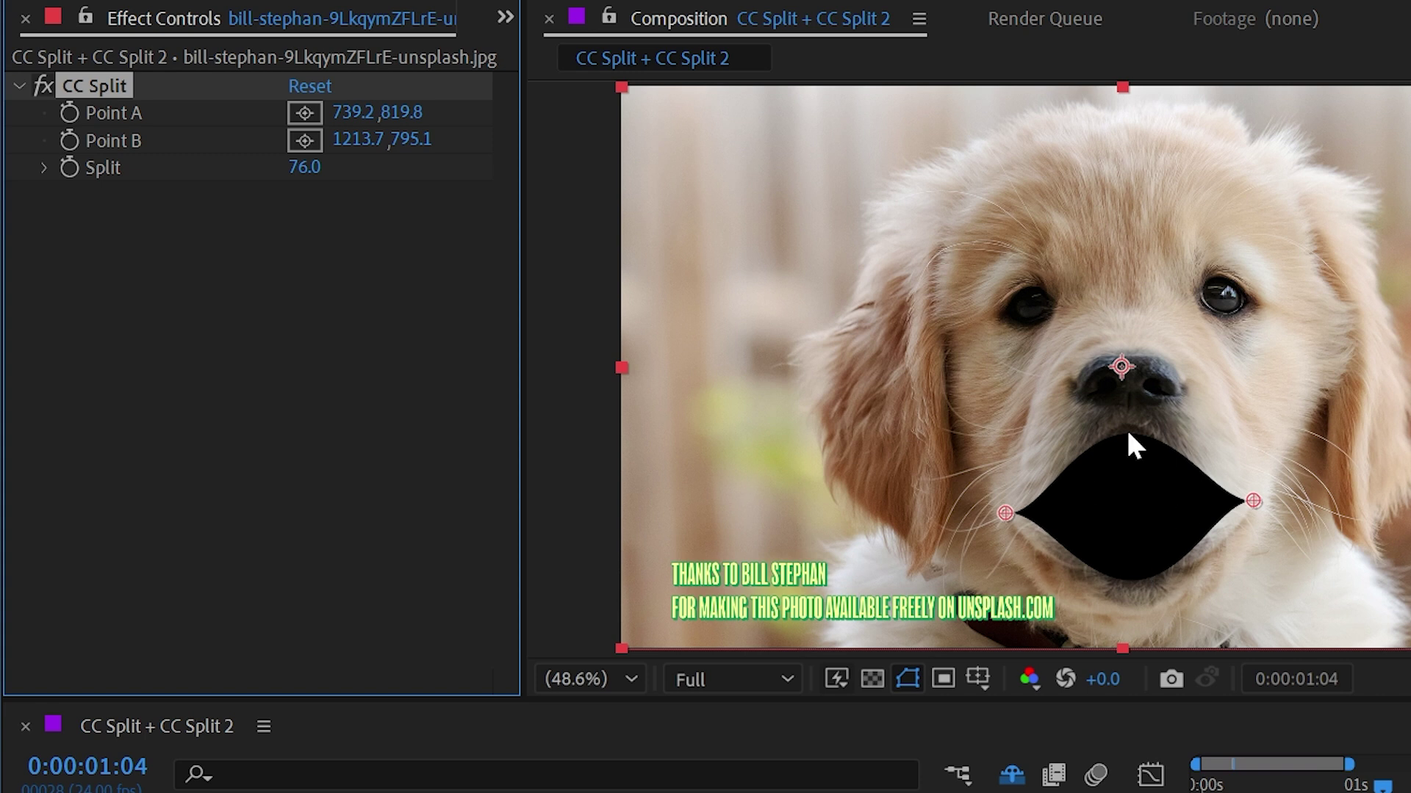
pyautogui.moveTo(1007, 513); pyautogui.dragTo(1077, 503)
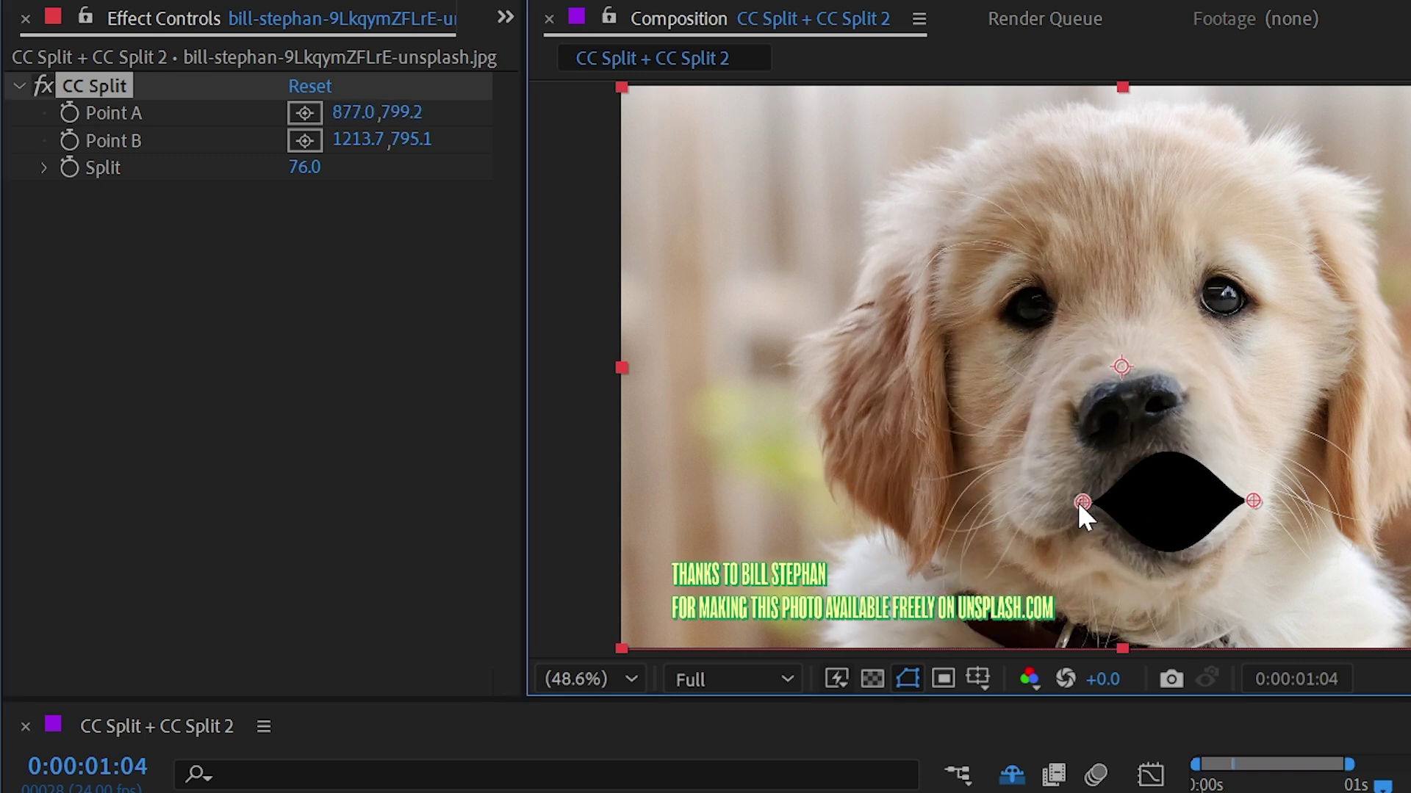
pyautogui.hotkey('ctrl', 'z')
pyautogui.moveTo(304, 168); pyautogui.dragTo(110, 170)
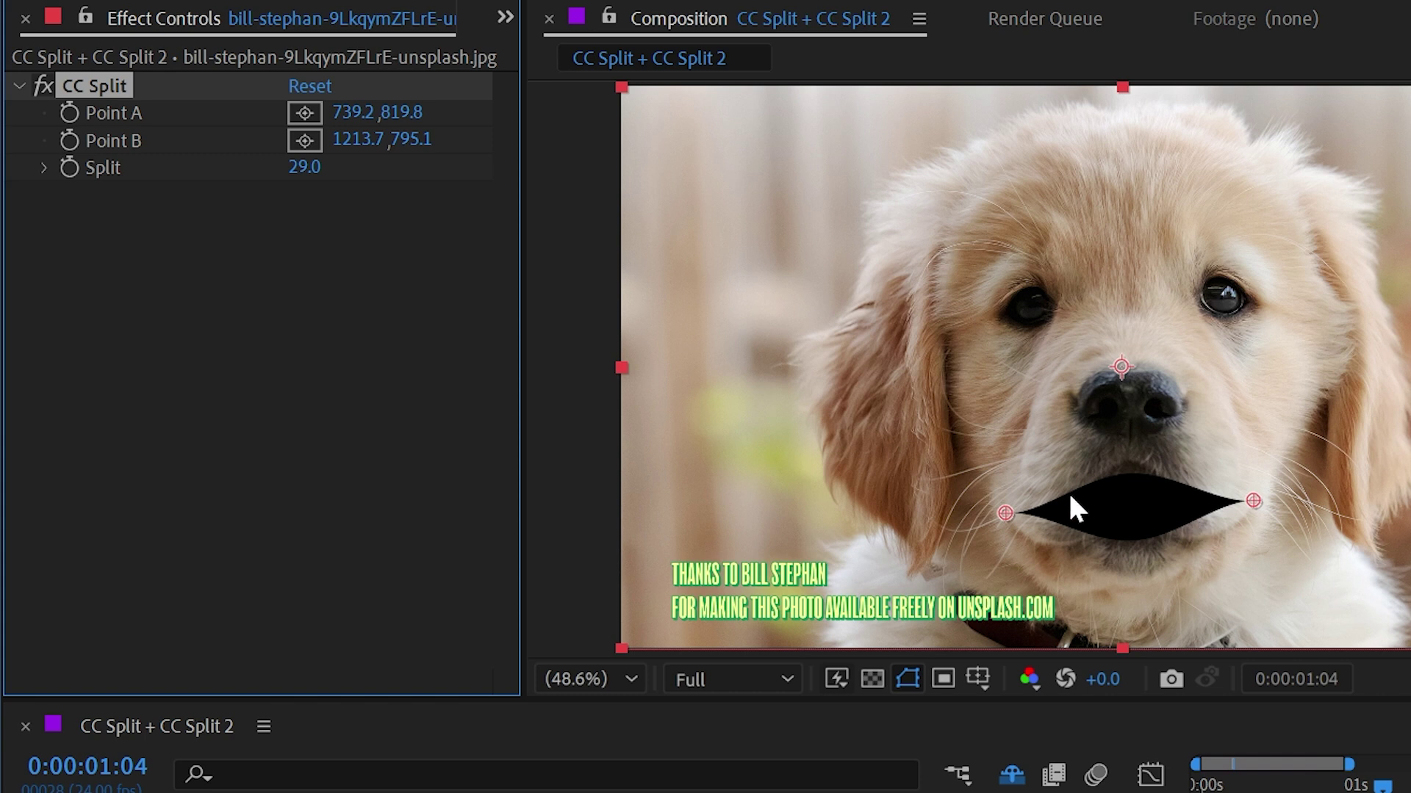
pyautogui.moveTo(301, 168); pyautogui.dragTo(109, 145)
# Apply CC Split 2 to the puppy photo and position Point A and Point B beside the mouth
pyautogui.click(101, 169)
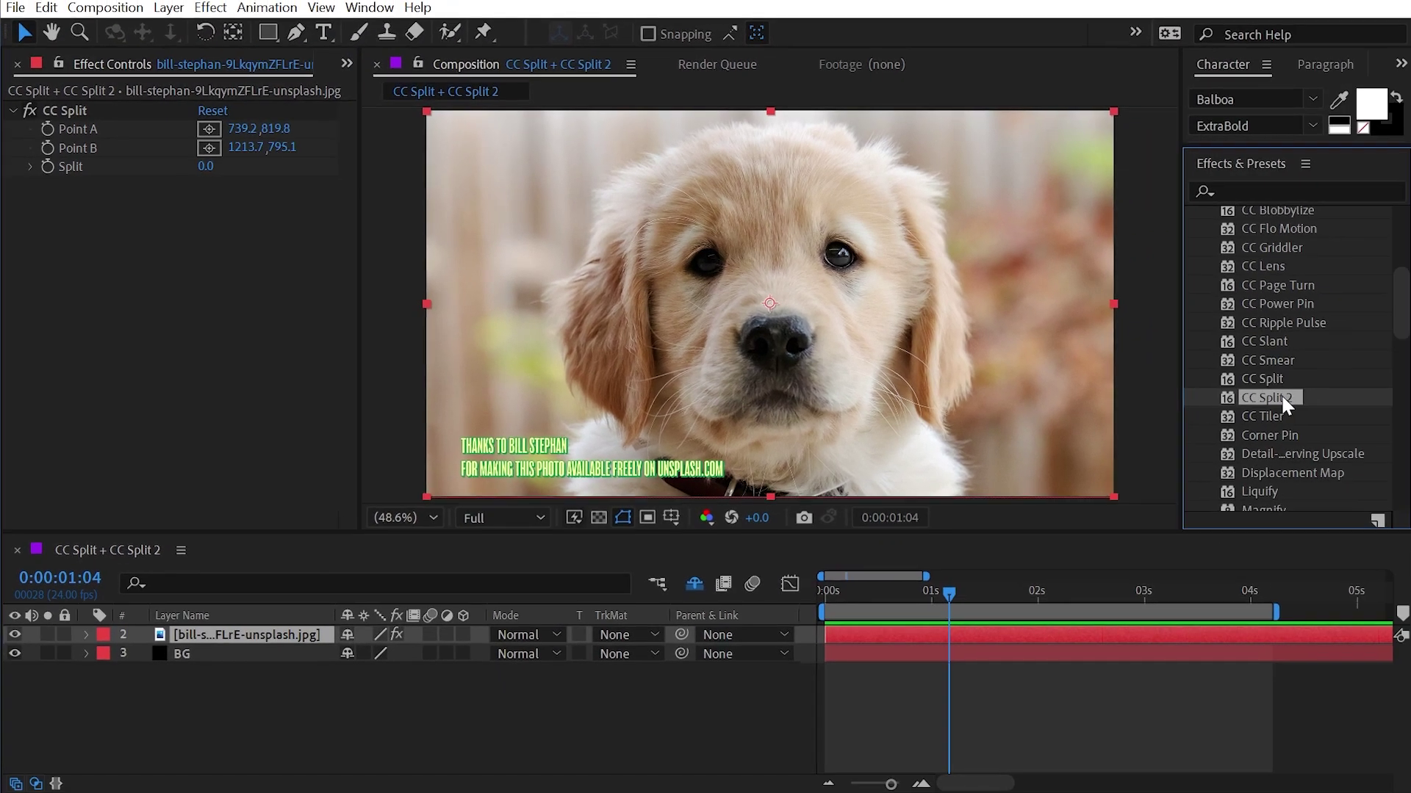
pyautogui.moveTo(1280, 396); pyautogui.dragTo(268, 297)
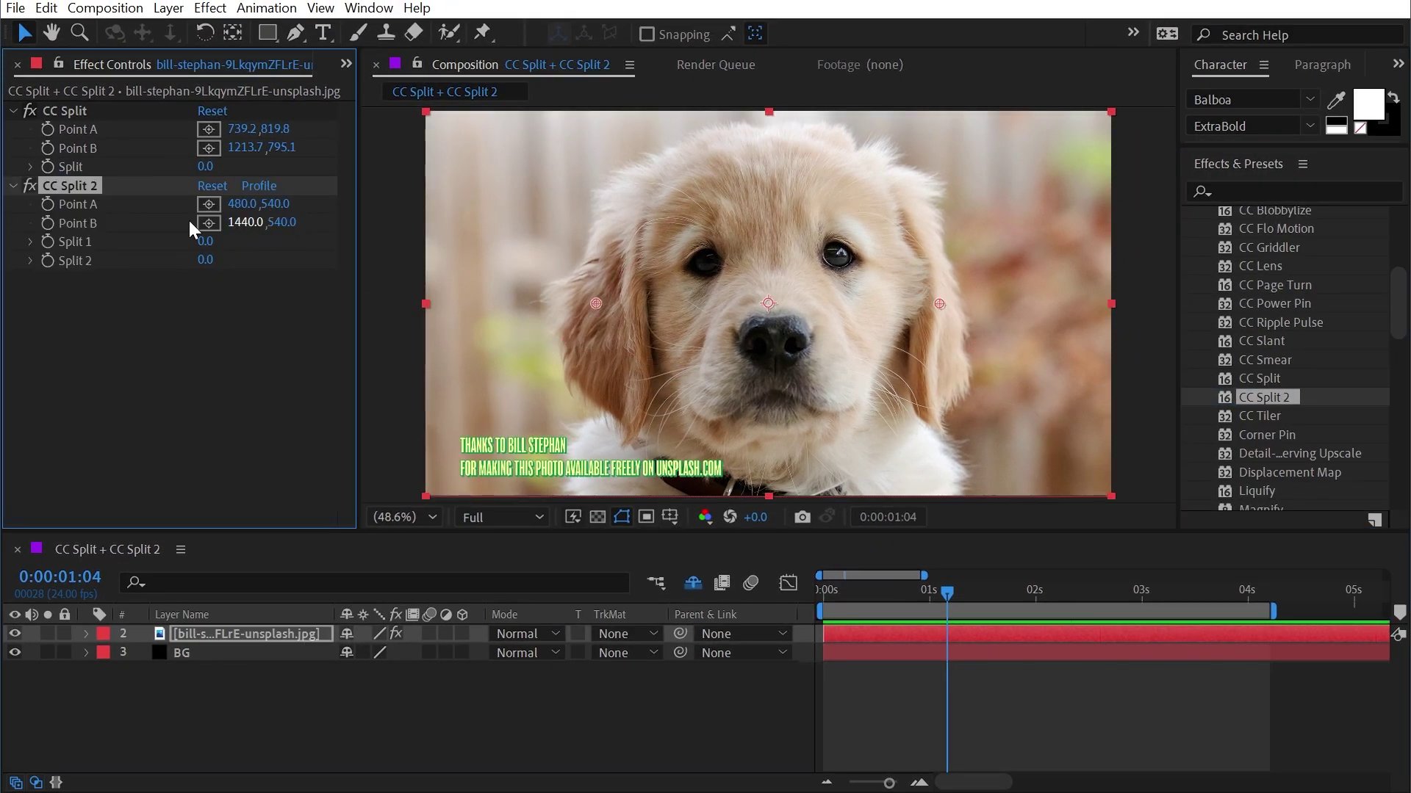
pyautogui.click(364, 249)
pyautogui.moveTo(598, 305); pyautogui.dragTo(688, 393)
pyautogui.moveTo(940, 305); pyautogui.dragTo(911, 363)
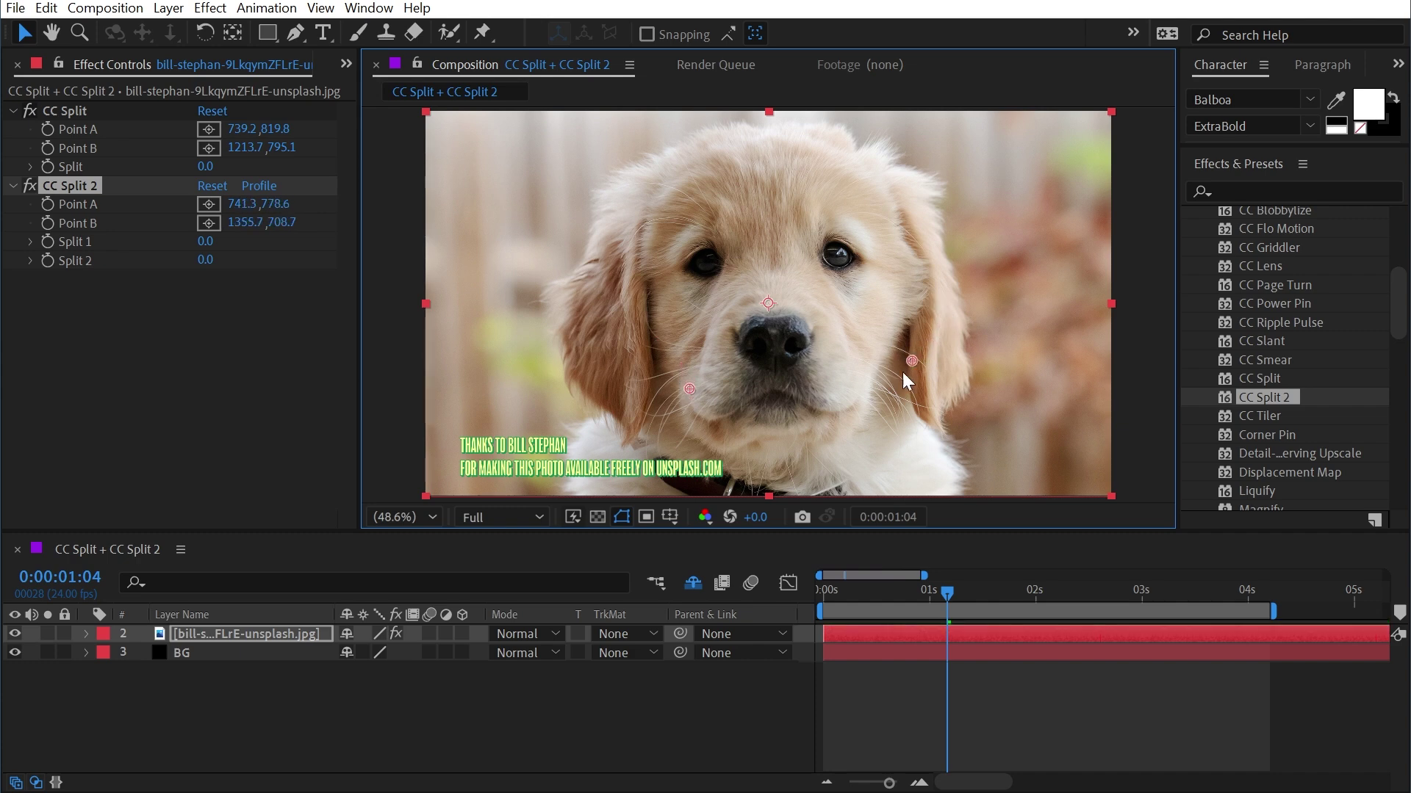
pyautogui.moveTo(857, 399); pyautogui.dragTo(855, 401)
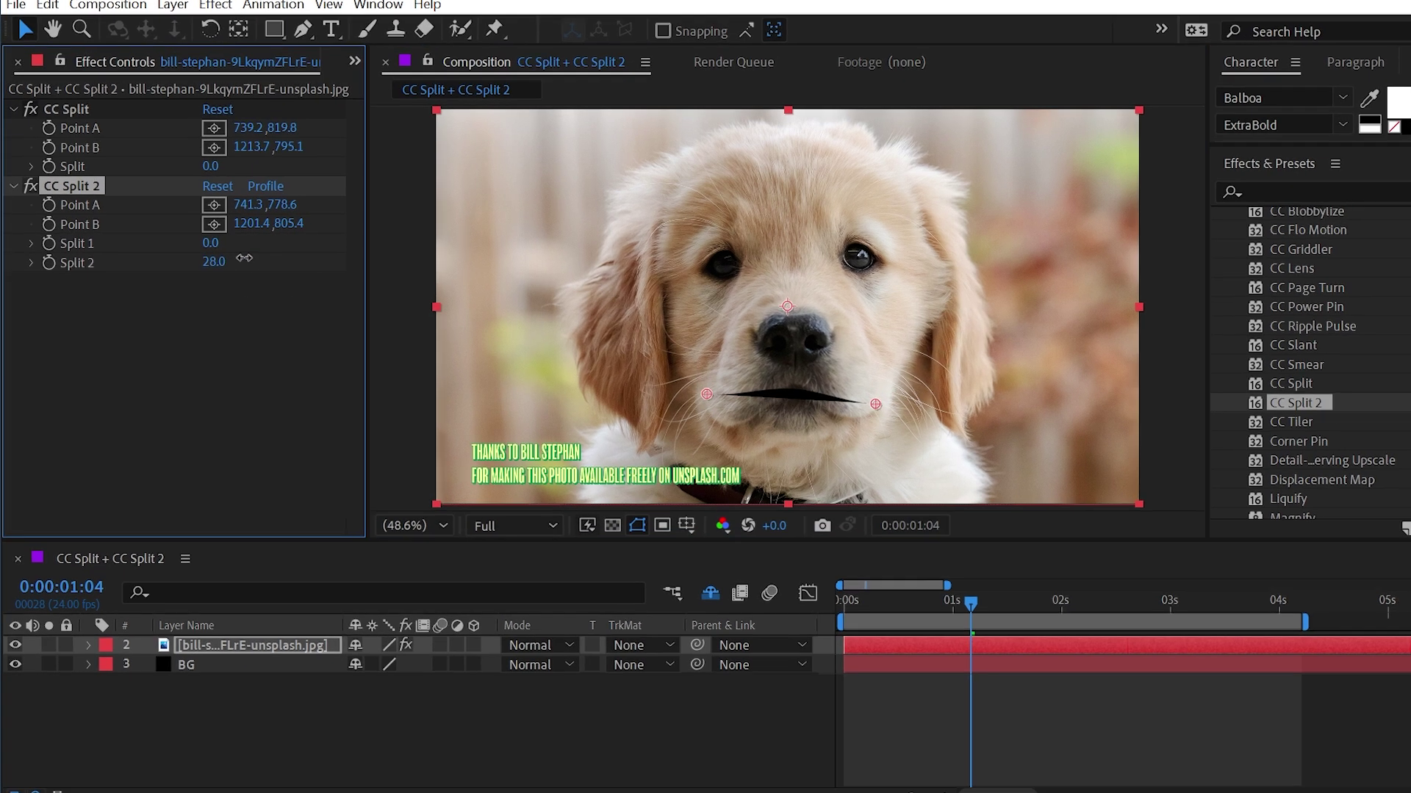
# Open the mouth downward with Split 1 at 64 and bring up the Split 2 profile editor
pyautogui.moveTo(205, 259); pyautogui.dragTo(260, 252)
pyautogui.moveTo(382, 291); pyautogui.dragTo(221, 274)
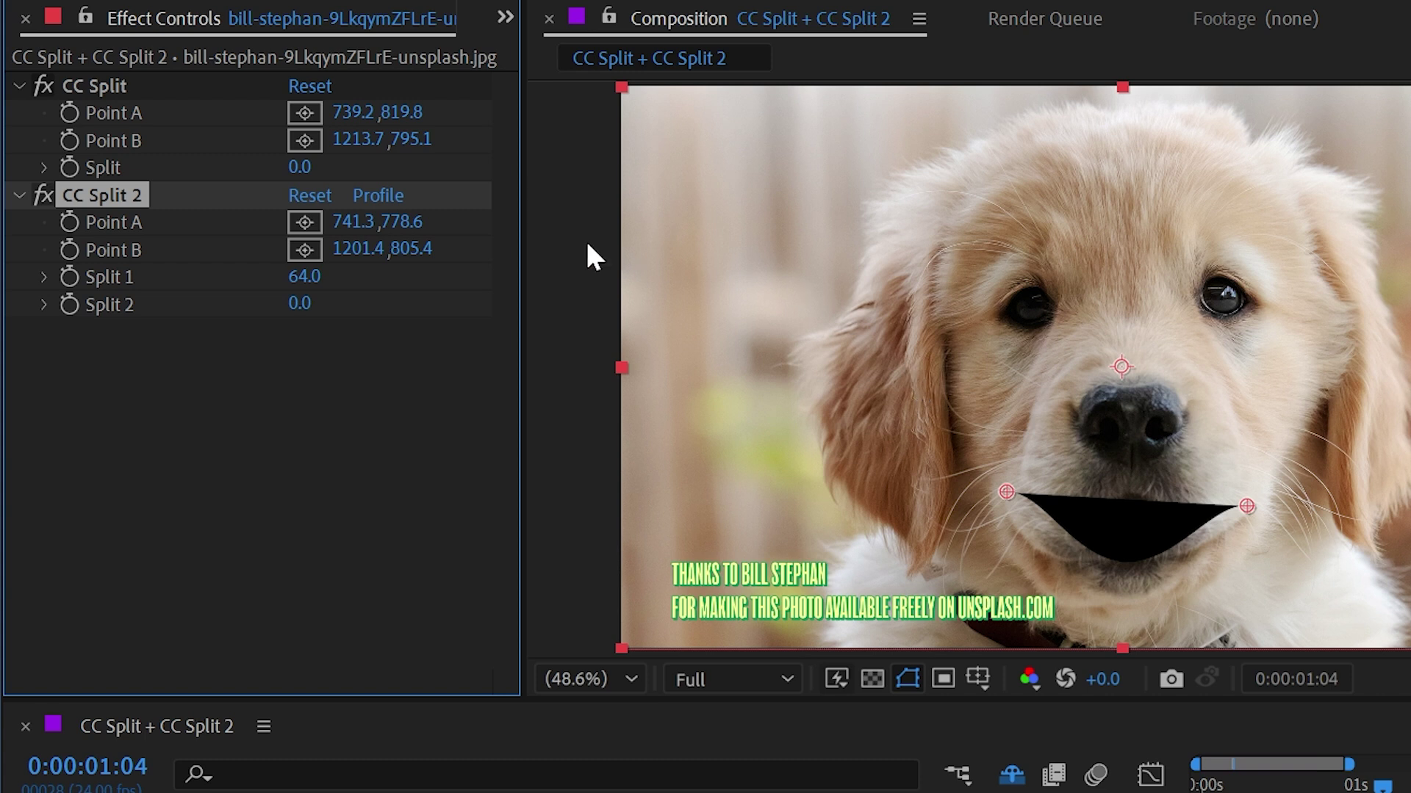
pyautogui.click(387, 193)
# Apply the Sharp profile preset to Split 2 and open the upper half of the mouth
pyautogui.moveTo(345, 4); pyautogui.dragTo(564, 126)
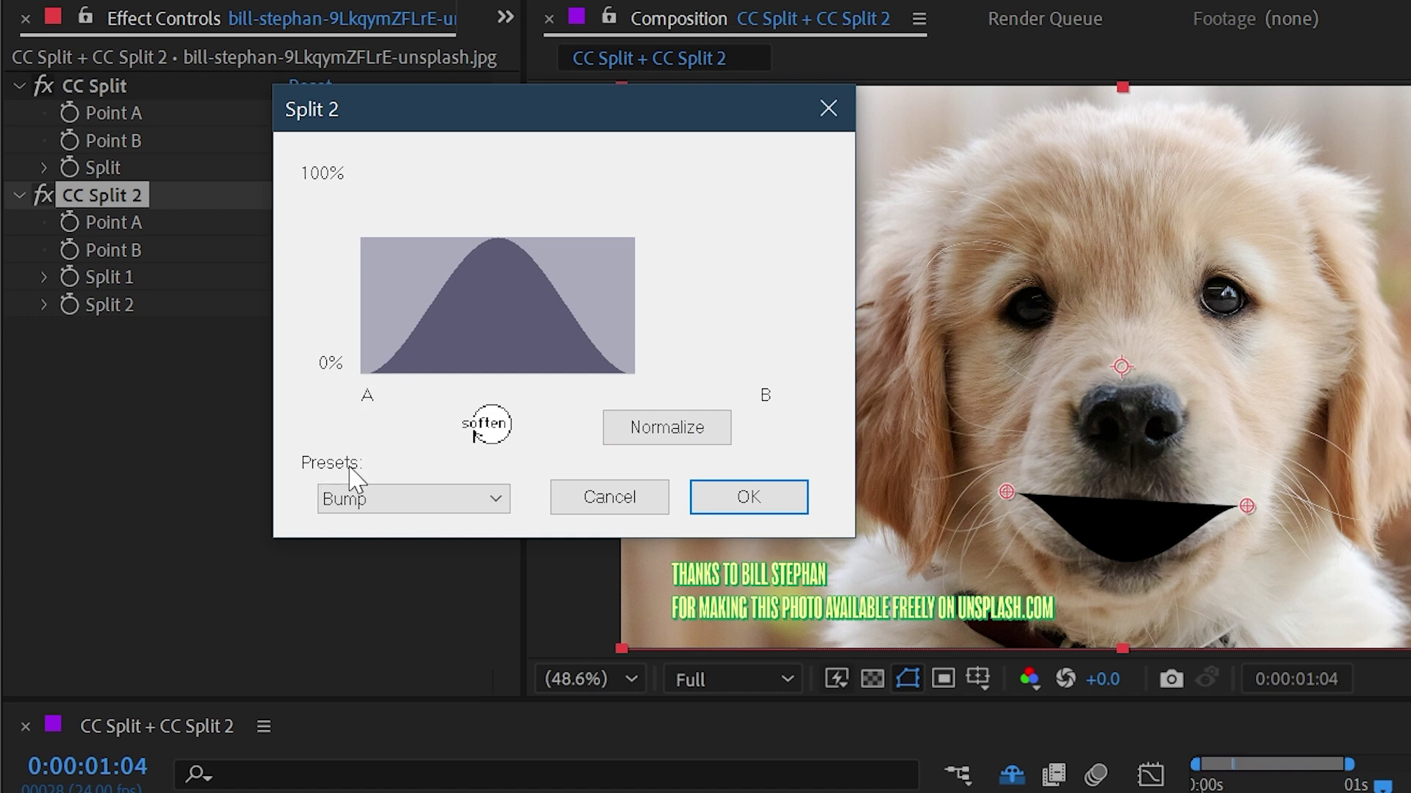
pyautogui.click(472, 500)
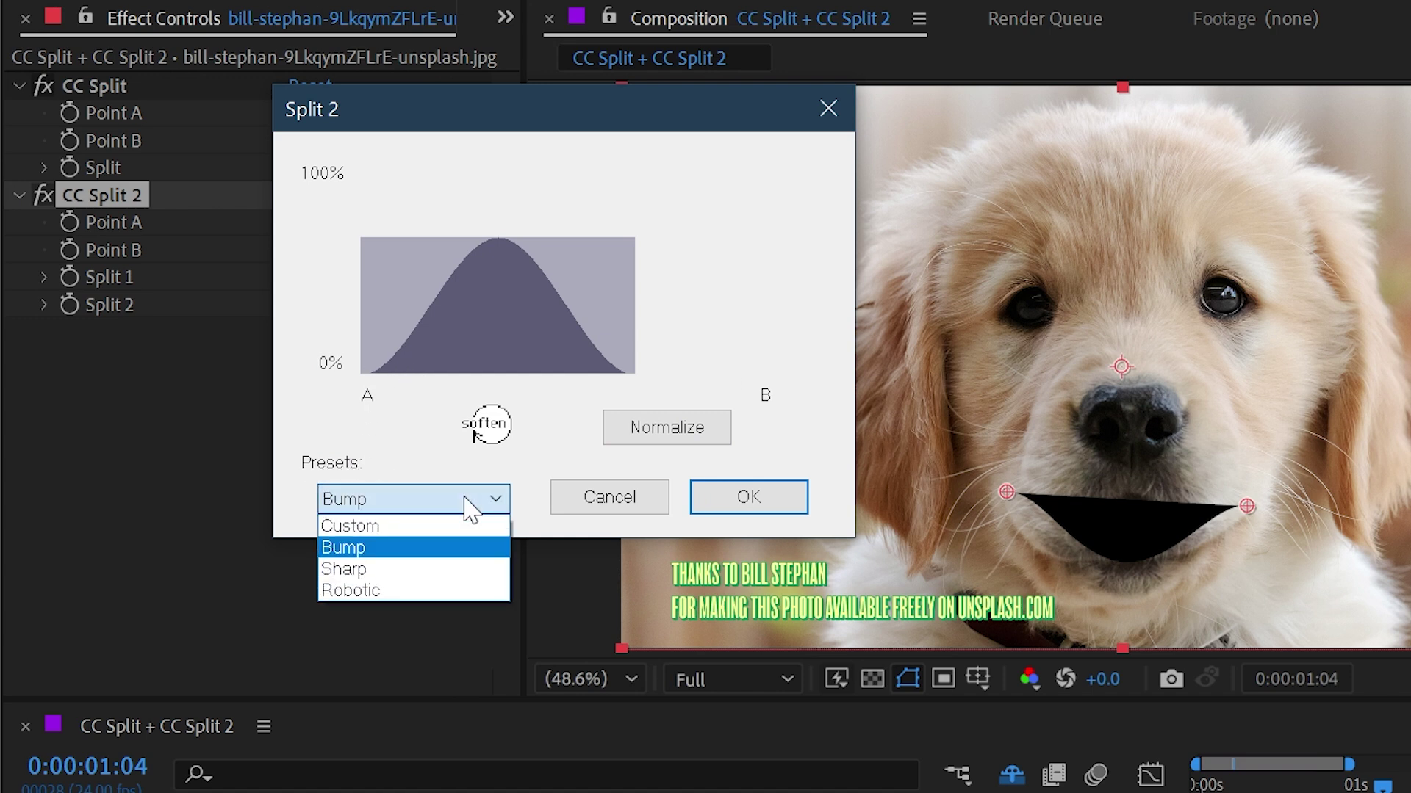
pyautogui.click(425, 570)
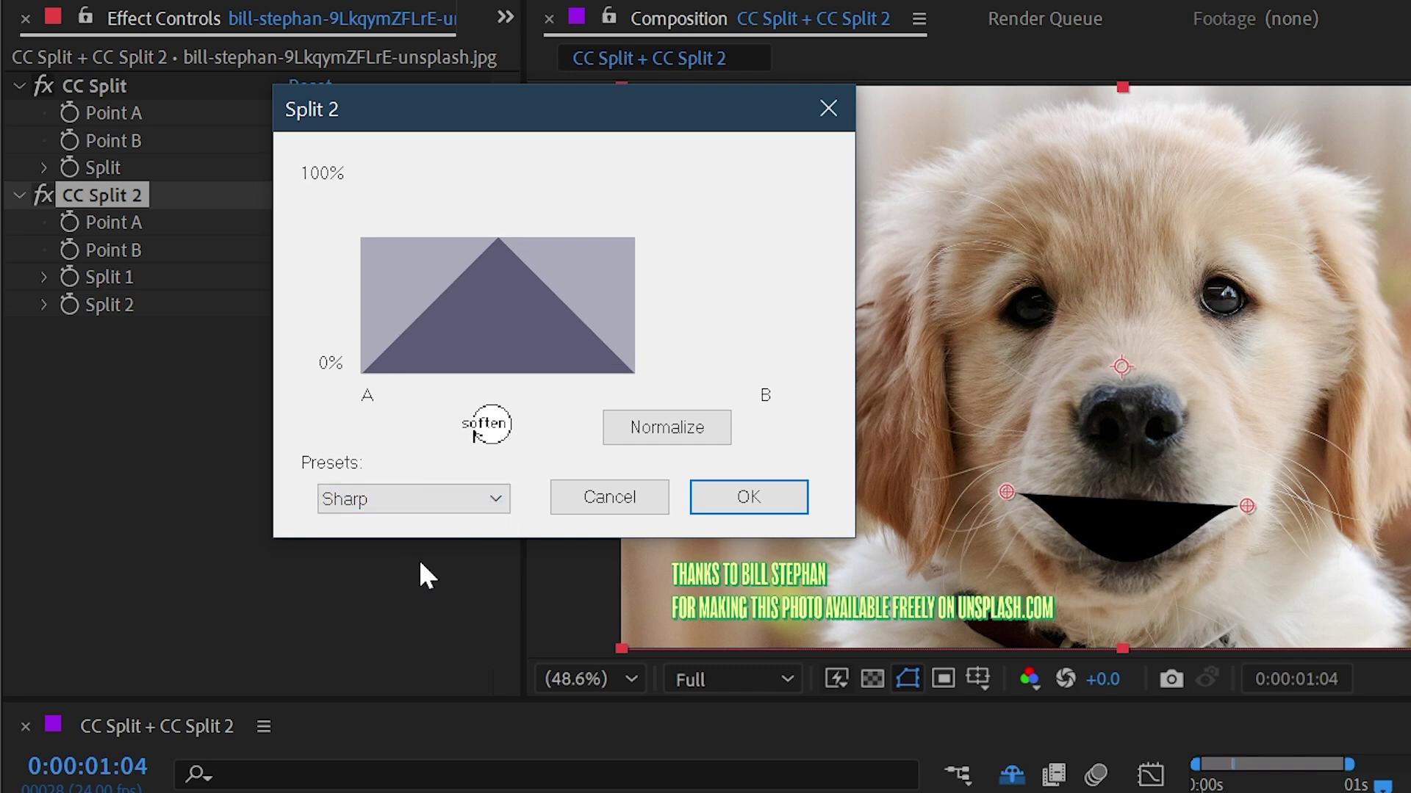
pyautogui.click(754, 489)
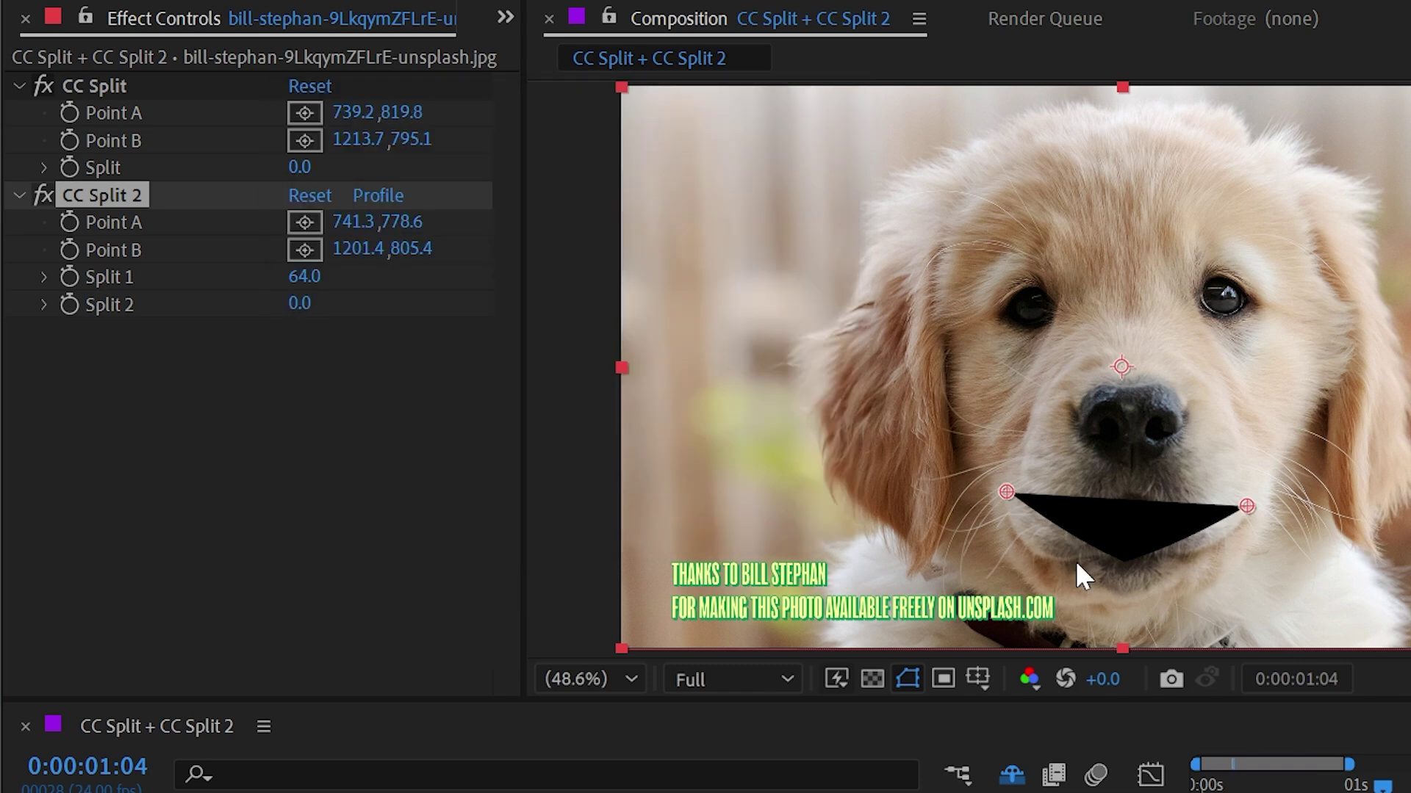
pyautogui.moveTo(301, 308); pyautogui.dragTo(431, 293)
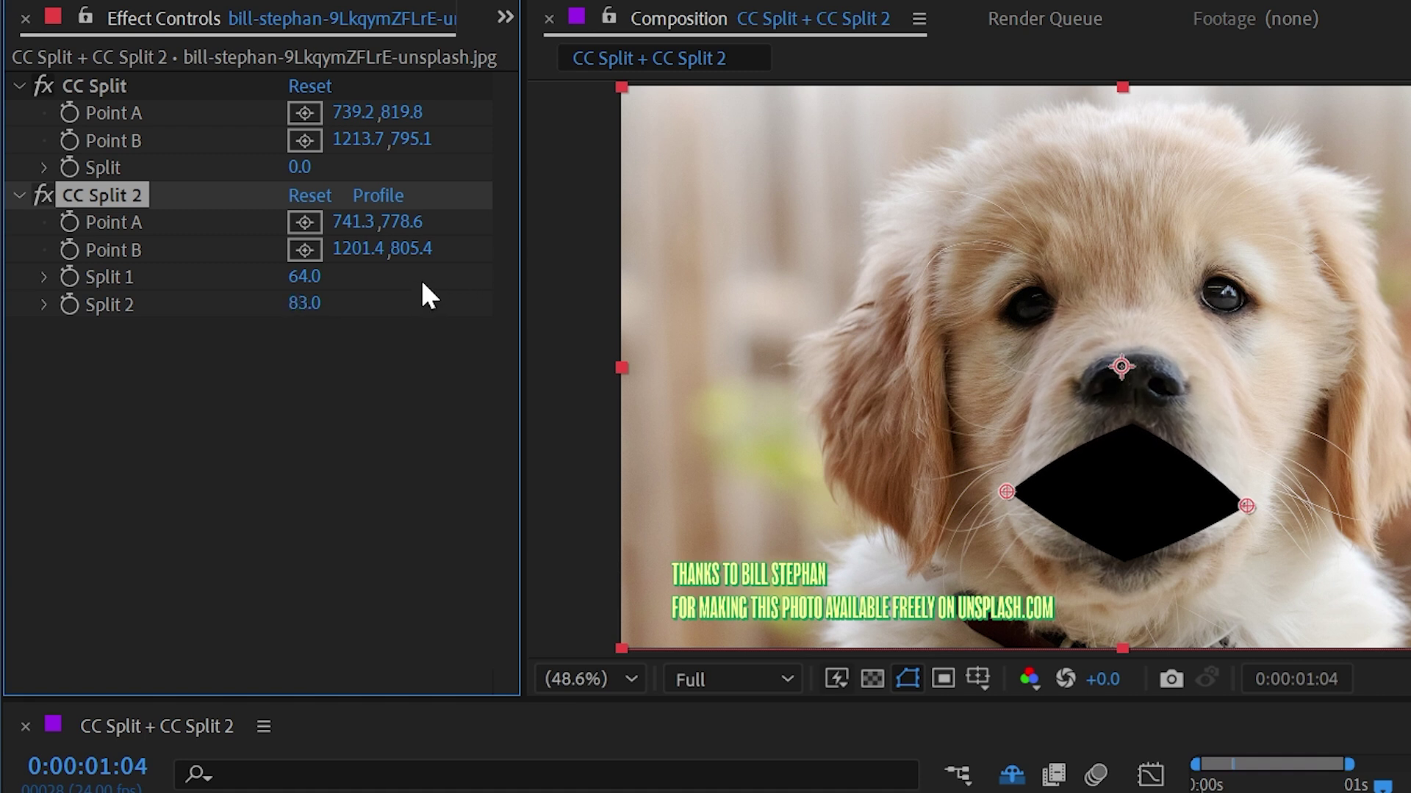
# Switch the Split 2 profile to Robotic and set Split 1 to 90 and Split 2 to 65
pyautogui.click(378, 196)
pyautogui.click(284, 465)
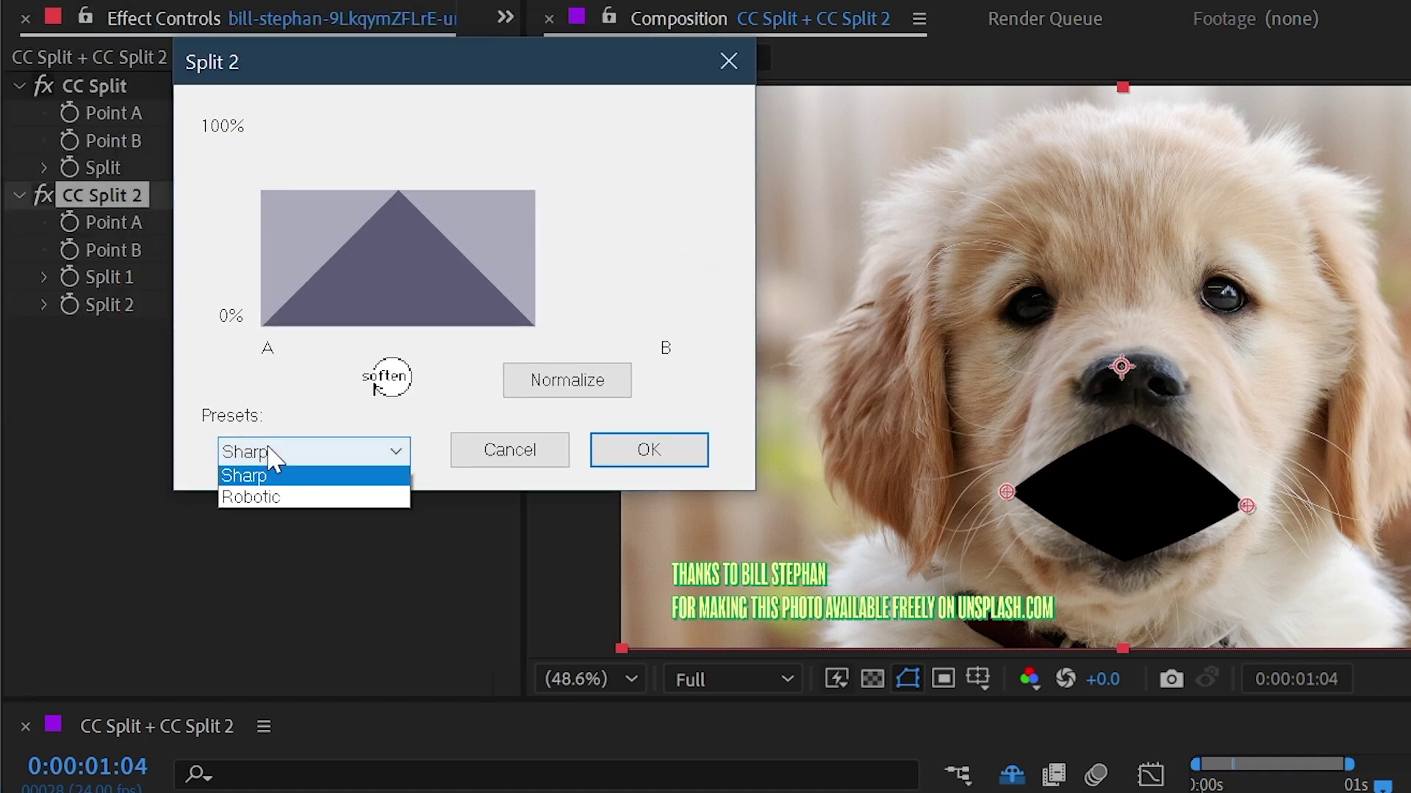
pyautogui.click(277, 542)
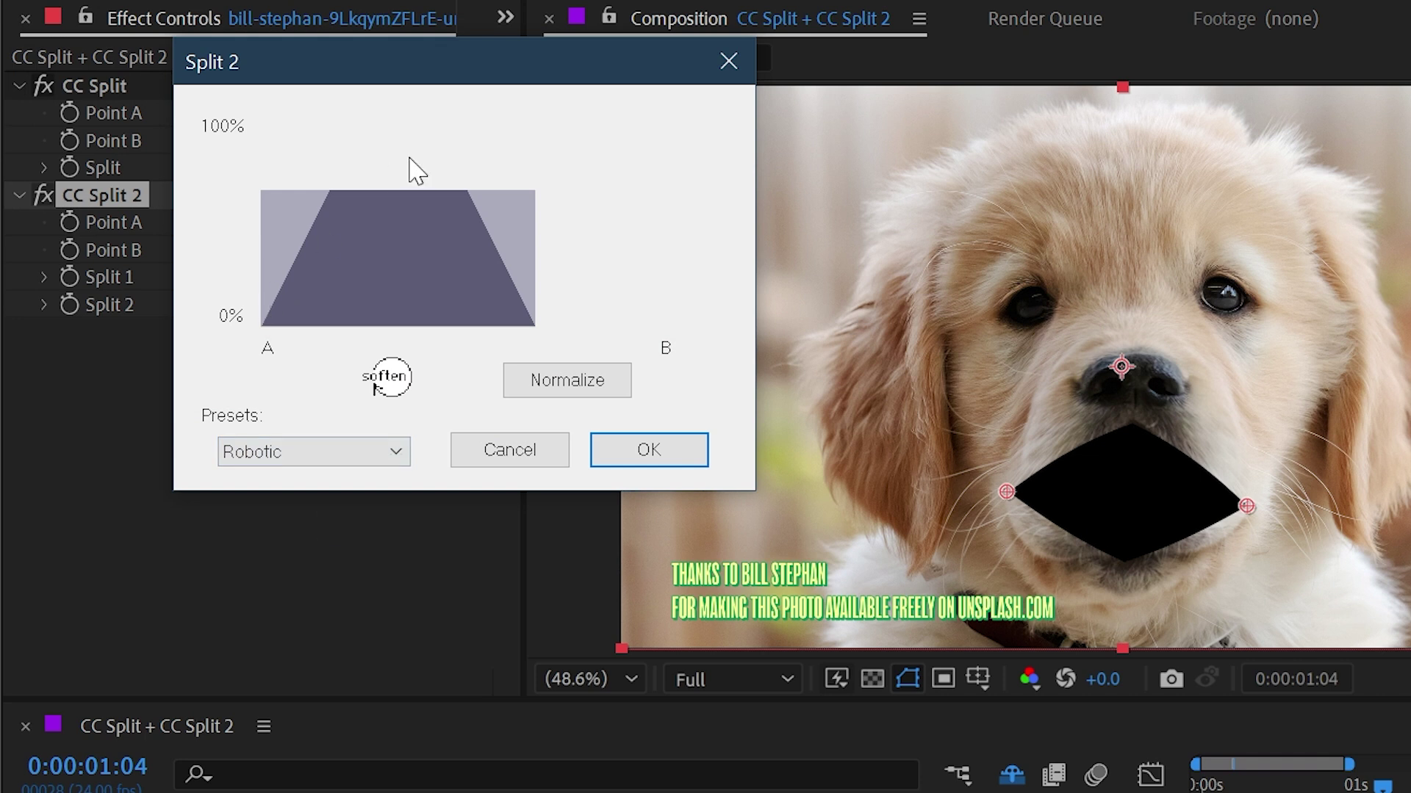
pyautogui.click(659, 451)
pyautogui.moveTo(304, 303); pyautogui.dragTo(408, 280)
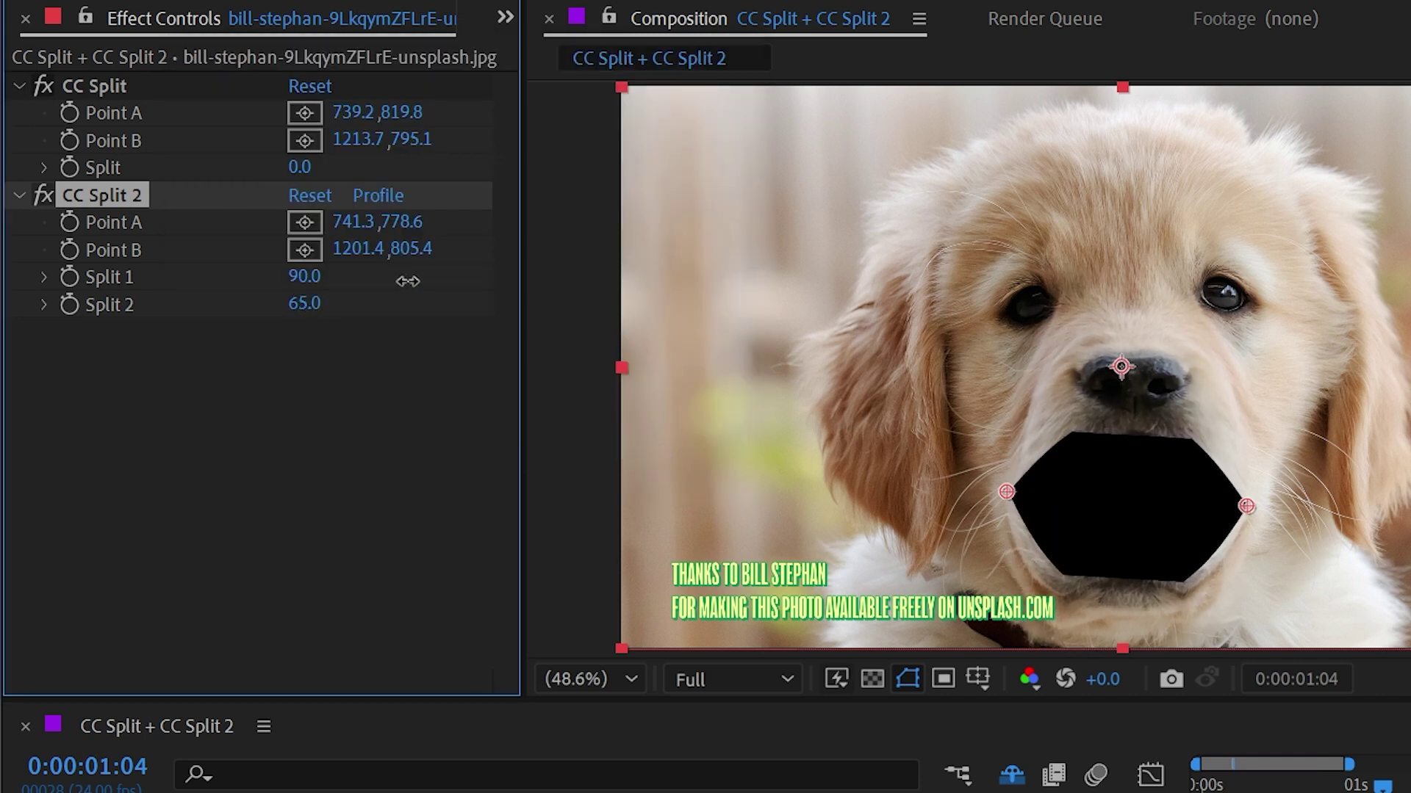
# Start the Split 2 profile from Bump, redraw its right side, normalize and soften it into a rounded curve
pyautogui.click(376, 196)
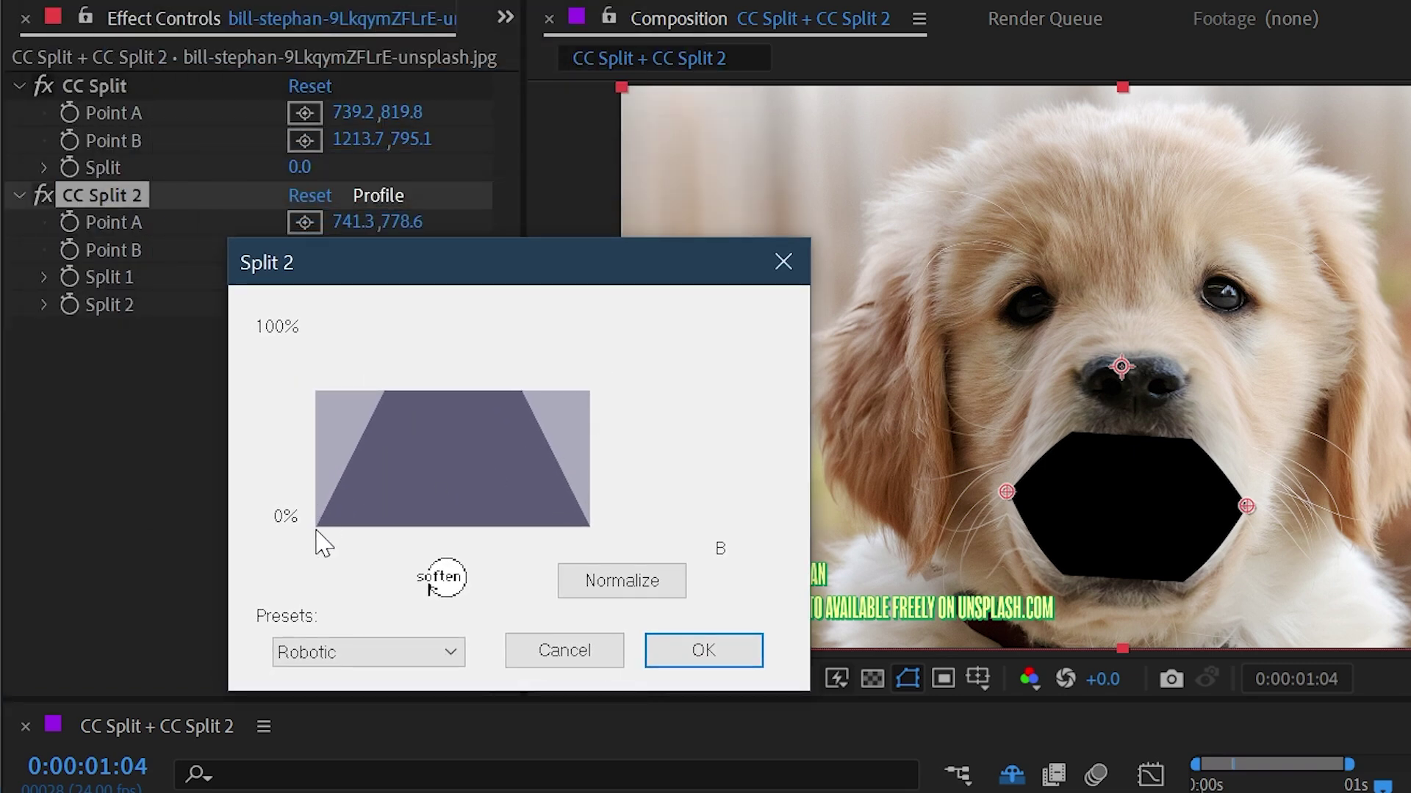
pyautogui.click(341, 654)
pyautogui.click(340, 704)
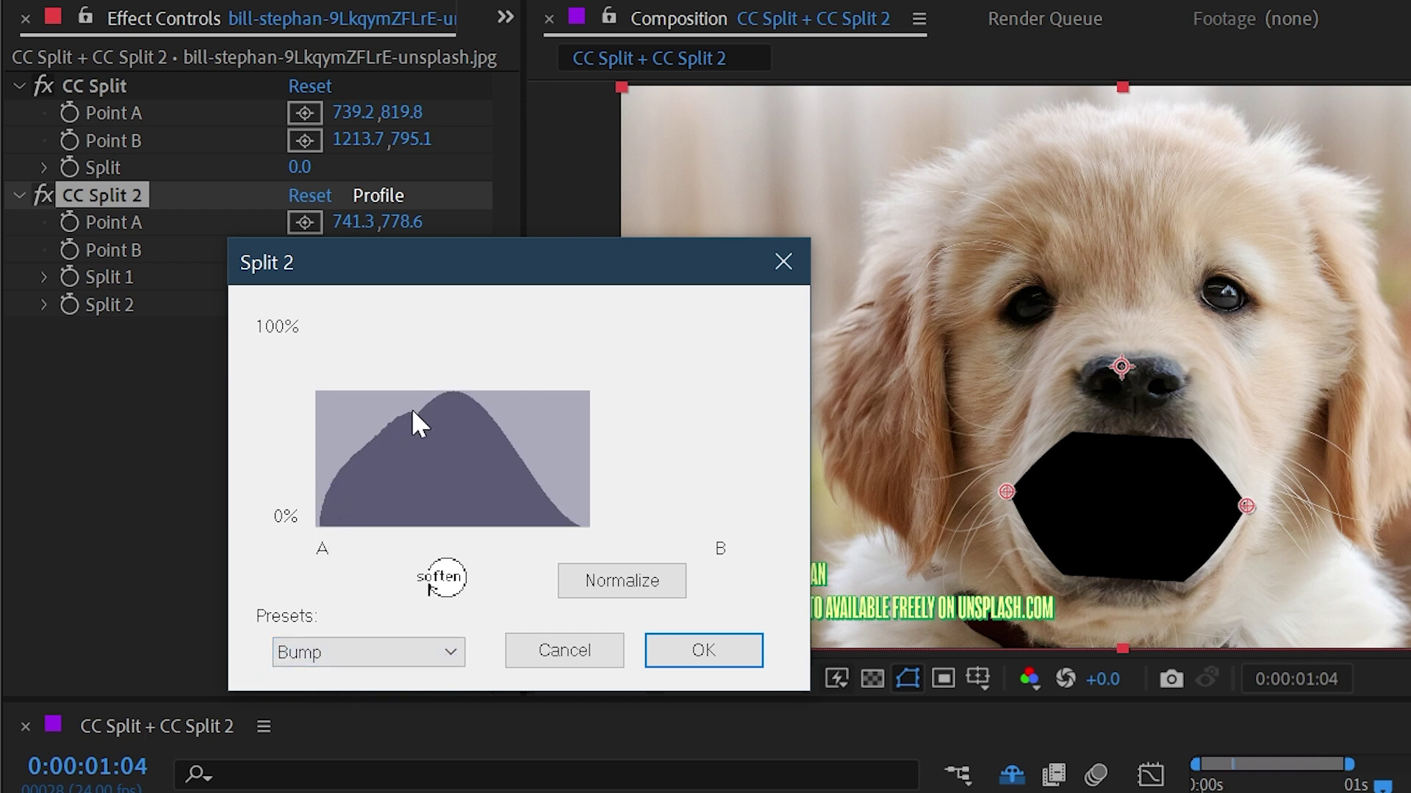
pyautogui.moveTo(530, 445)
pyautogui.mouseDown()
pyautogui.moveTo(580, 514)
pyautogui.moveTo(589, 554)
pyautogui.mouseUp()
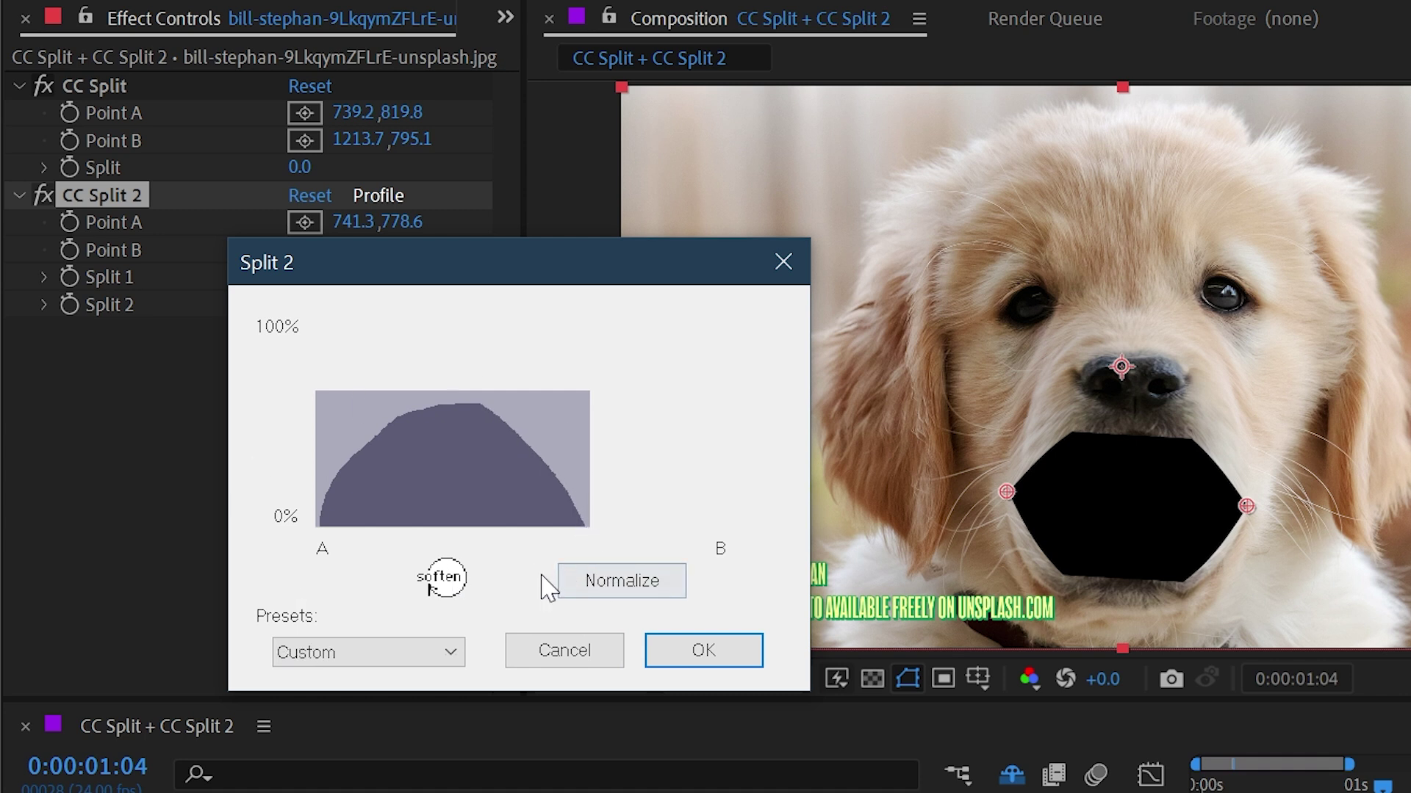
pyautogui.click(623, 588)
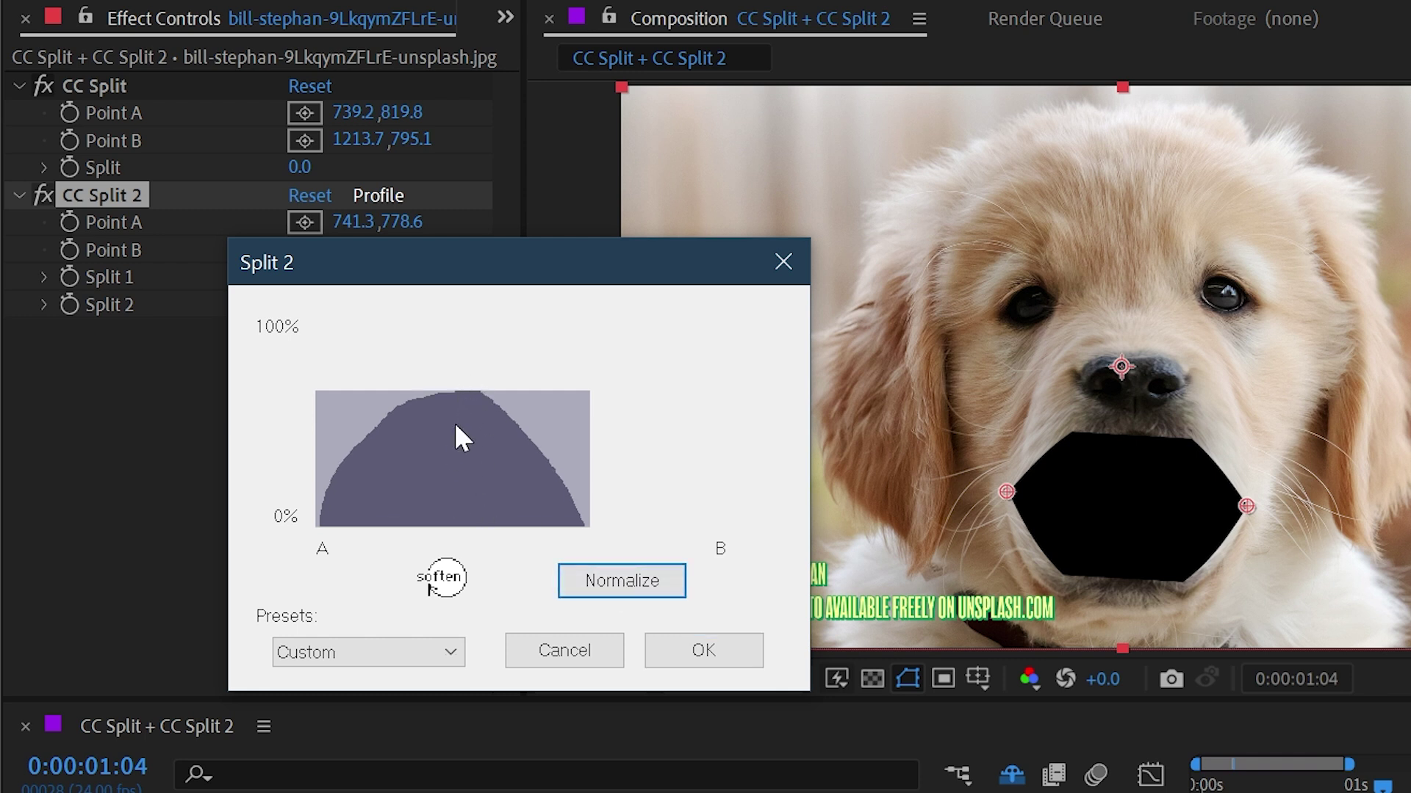
pyautogui.click(442, 582)
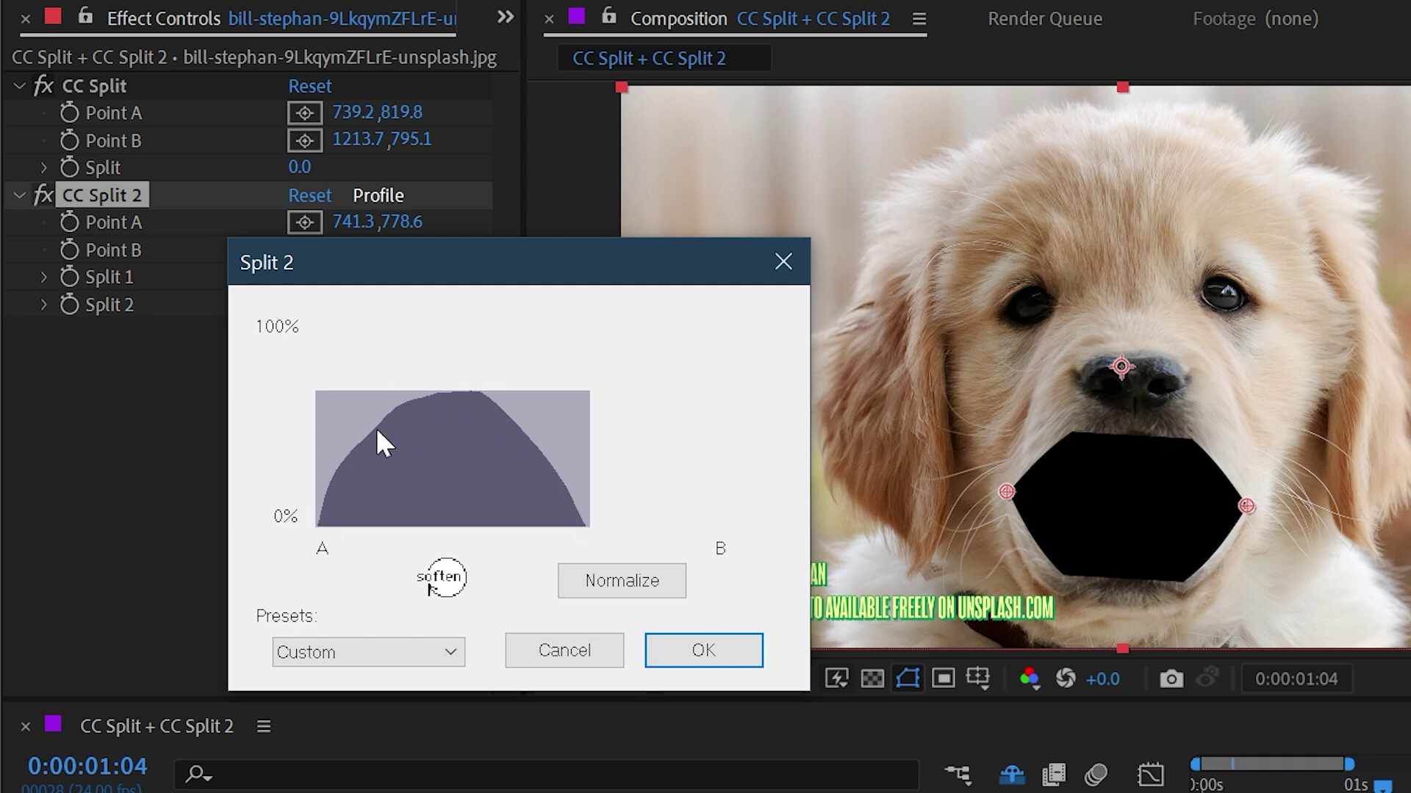
pyautogui.click(699, 650)
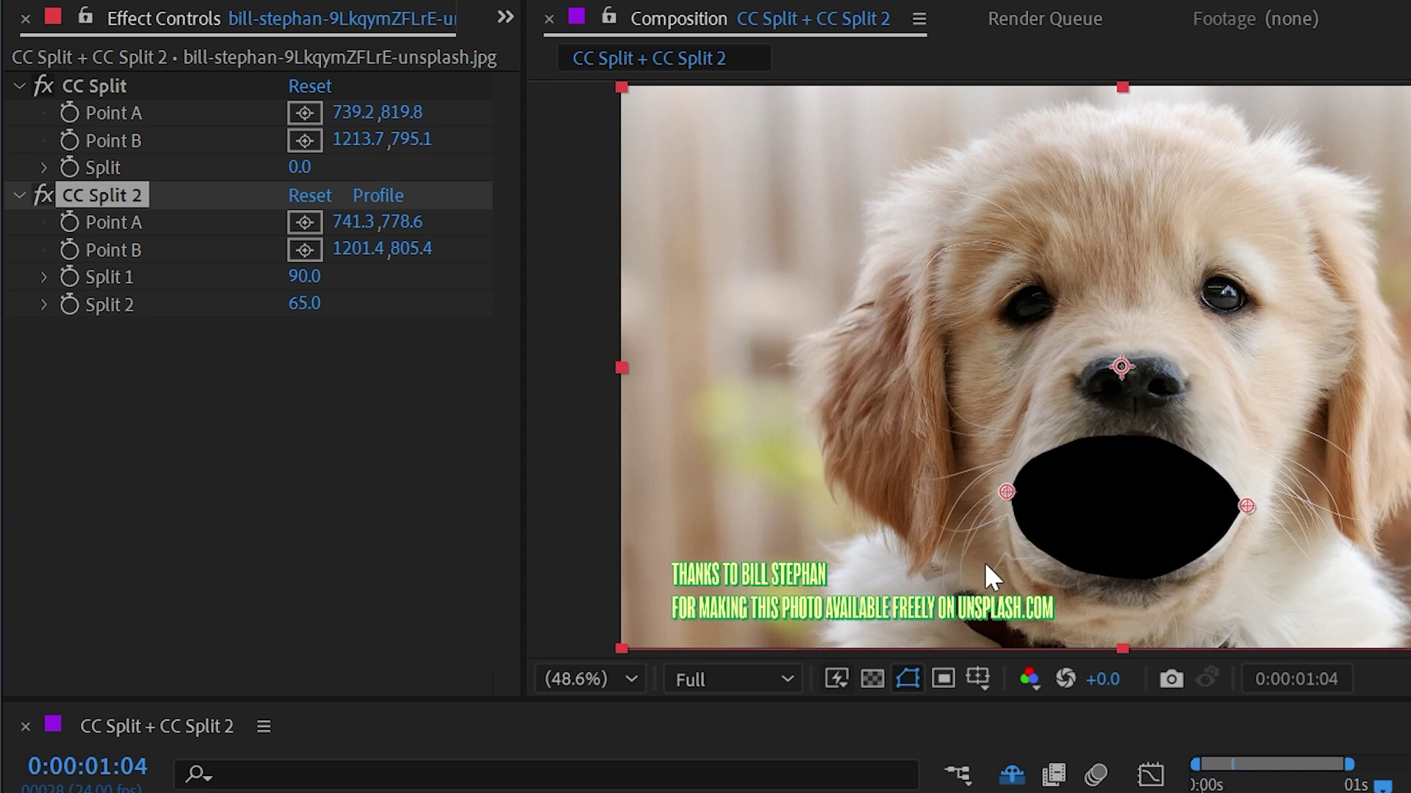
# Nudge CC Split 2's Point A and Point B slightly lower on the mouth
pyautogui.moveTo(1007, 498); pyautogui.dragTo(1012, 507)
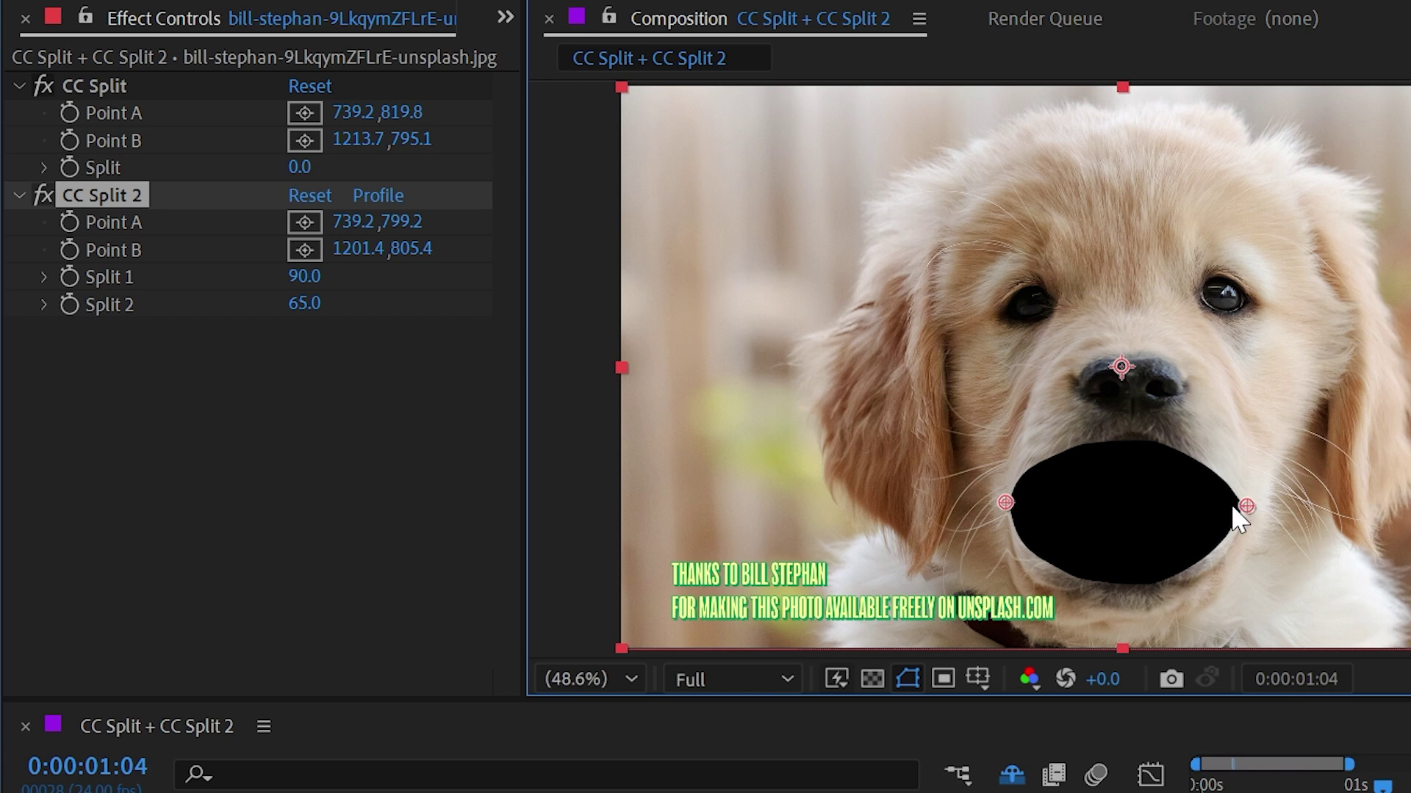
pyautogui.moveTo(1233, 504); pyautogui.dragTo(1241, 518)
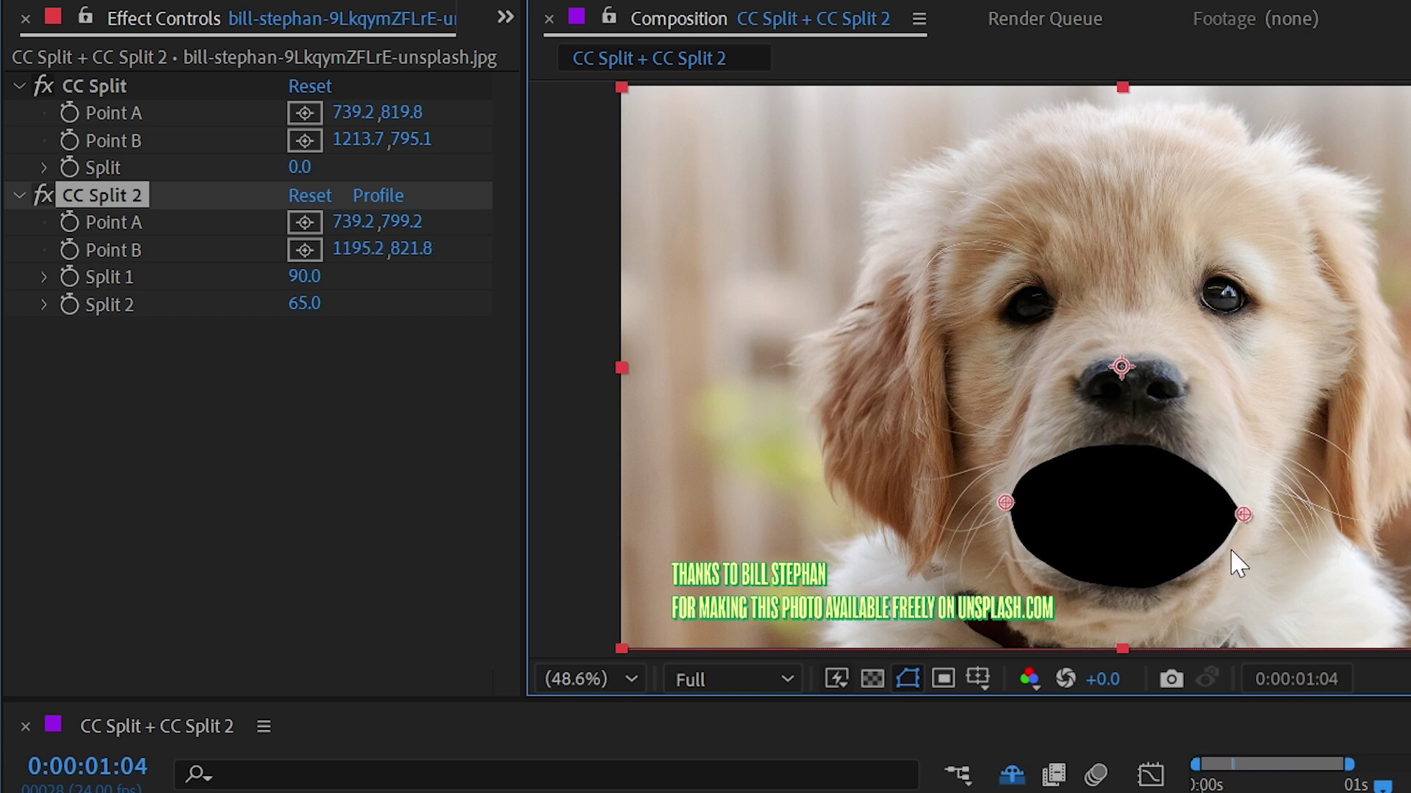
pyautogui.click(391, 195)
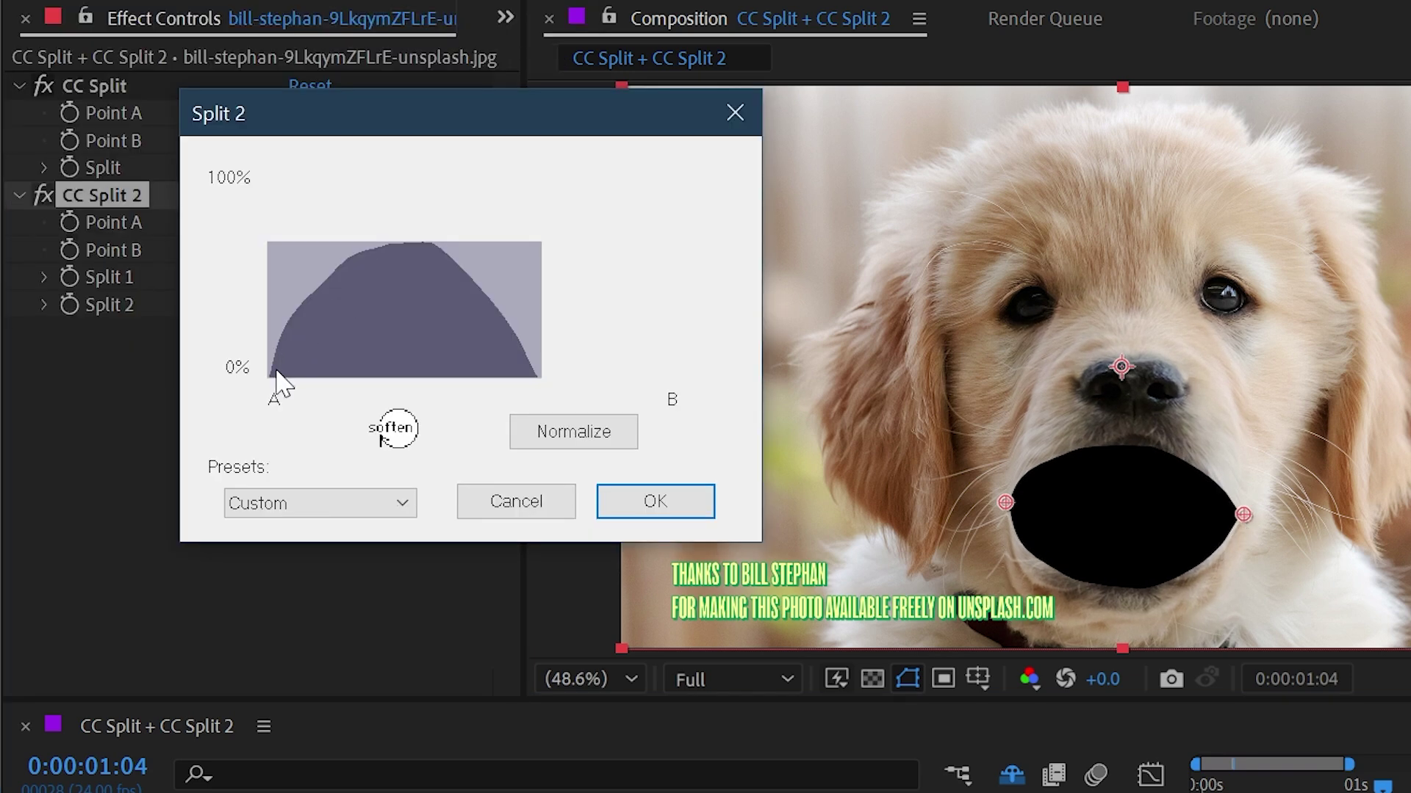
# Draw a double-peaked Split 2 profile, normalize it, drop both ends to 0% and soften it
pyautogui.moveTo(270, 374); pyautogui.dragTo(278, 314)
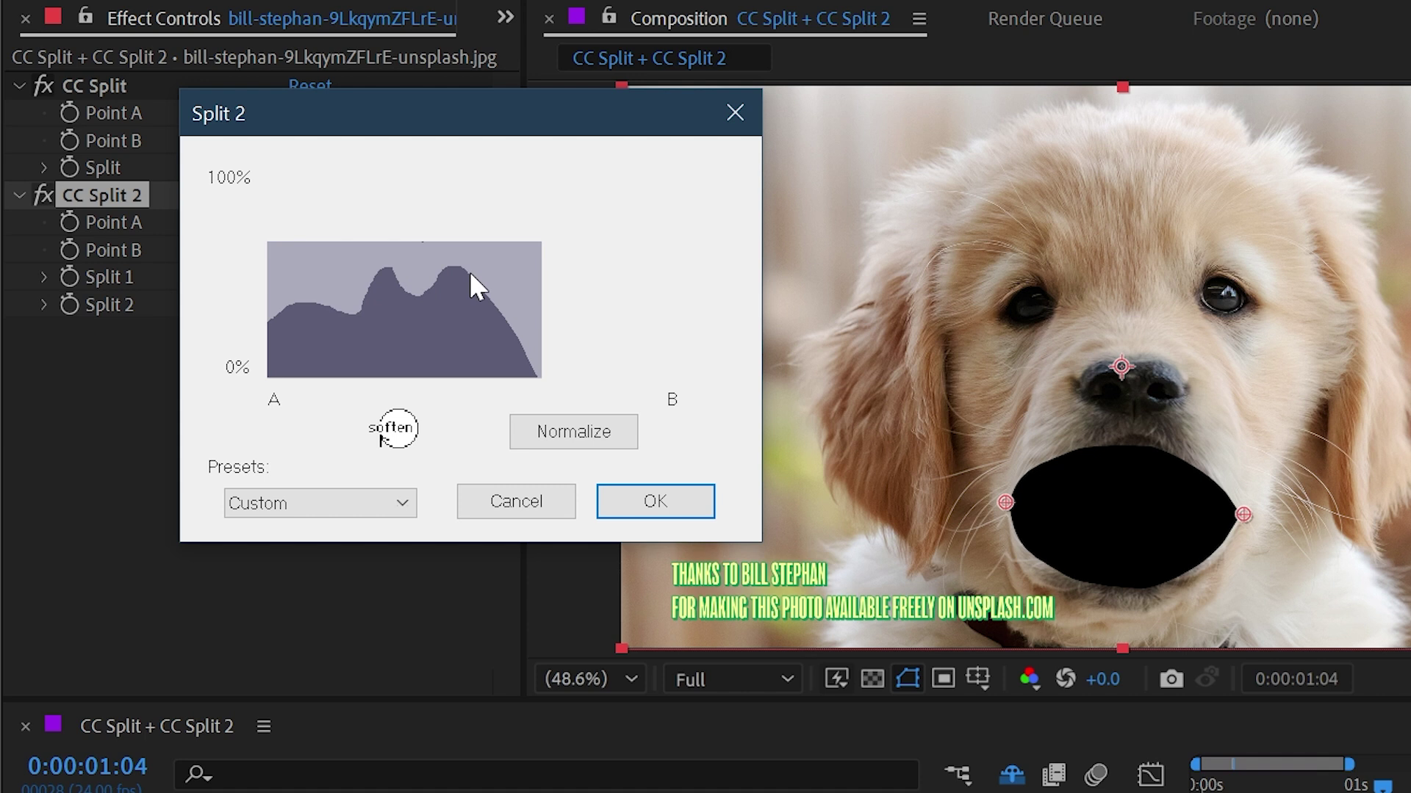
pyautogui.click(575, 434)
pyautogui.moveTo(273, 303); pyautogui.dragTo(268, 383)
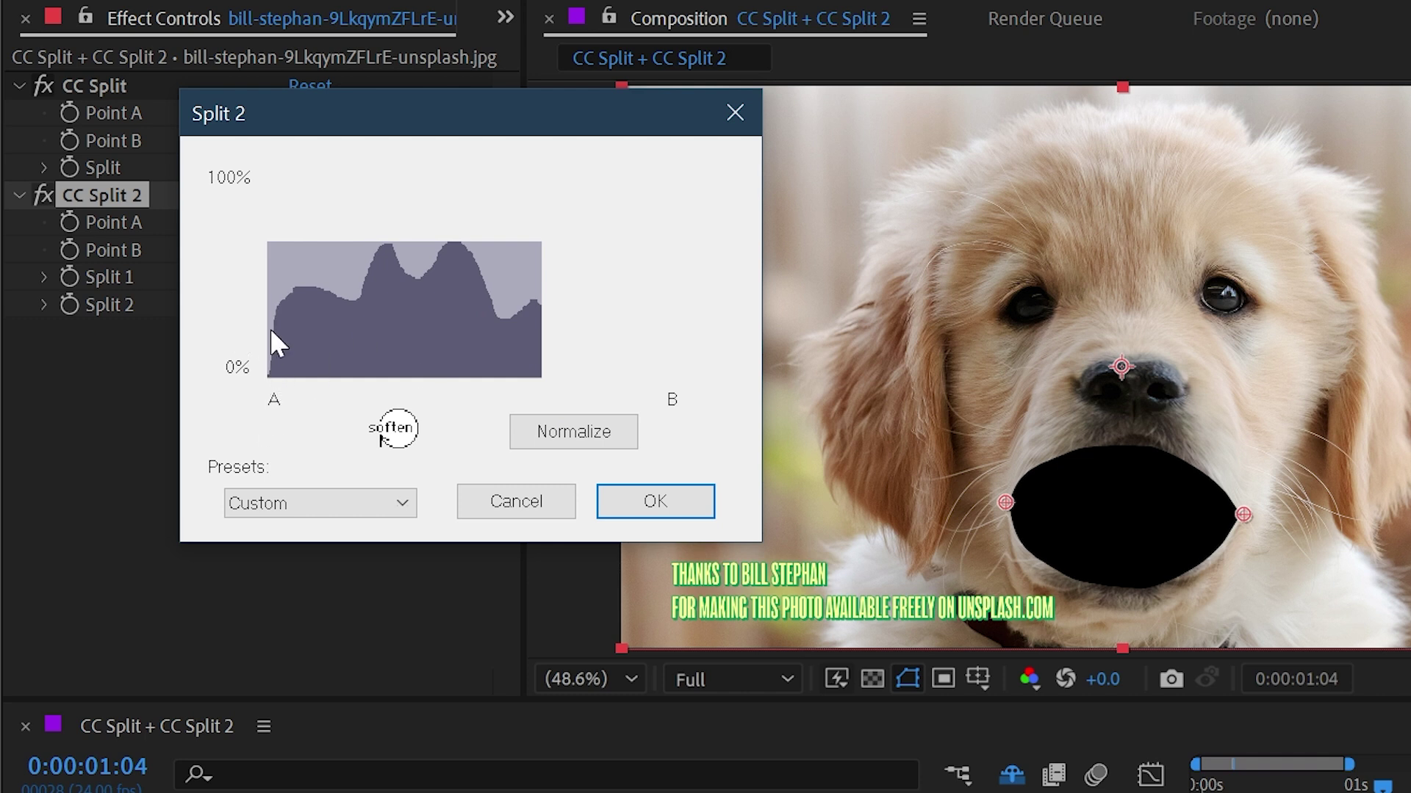
pyautogui.moveTo(526, 311); pyautogui.dragTo(547, 382)
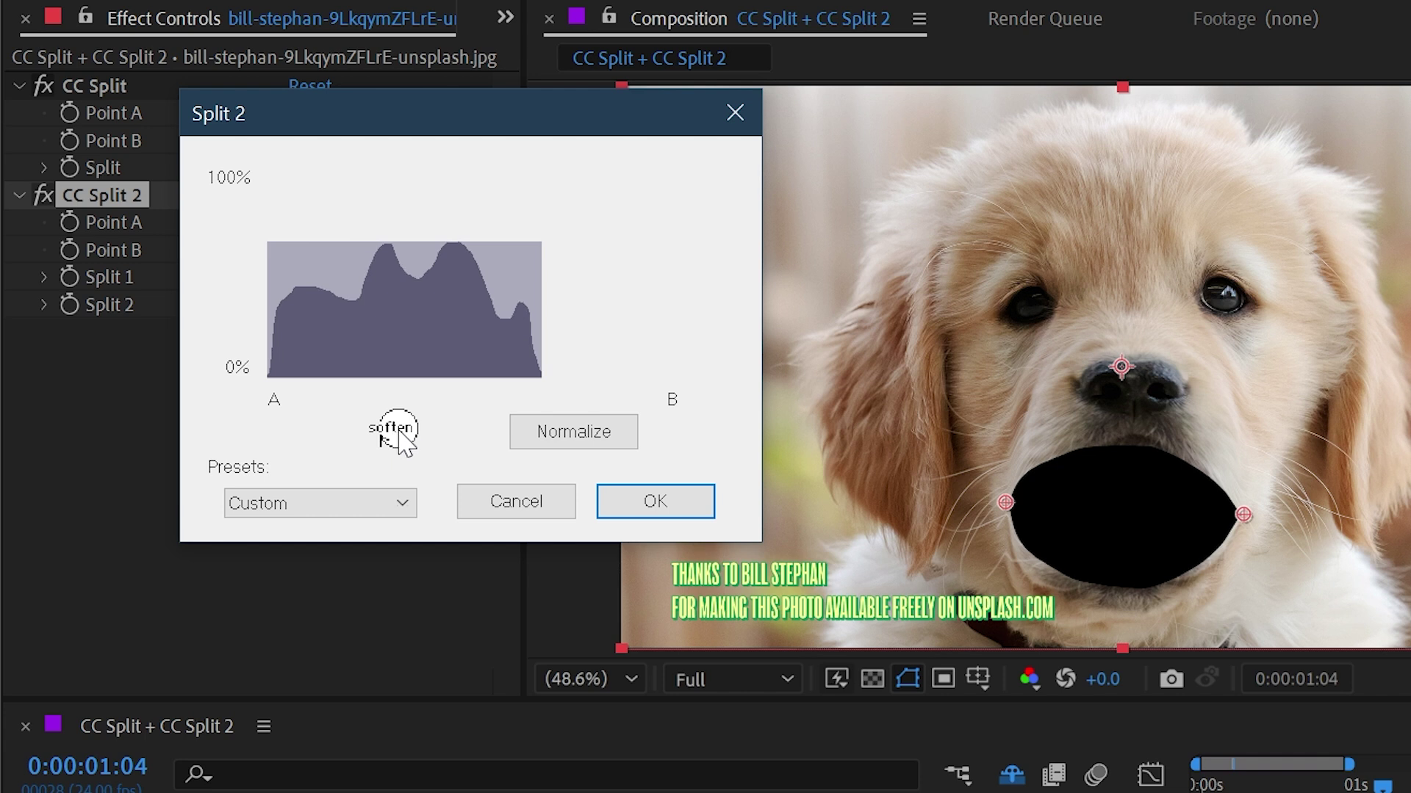
pyautogui.click(404, 440)
pyautogui.click(656, 501)
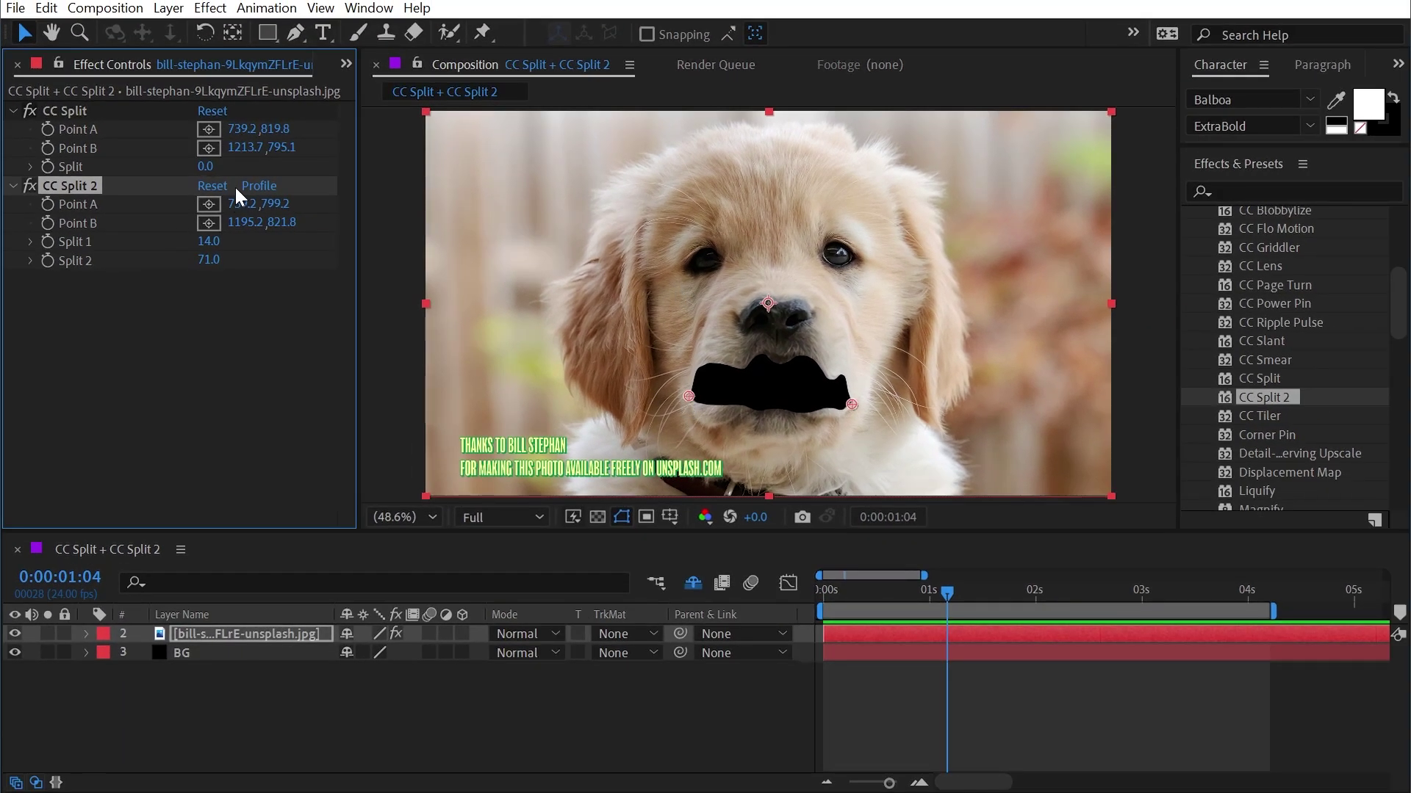
# Reset CC Split 2, then experiment with CC Split's points and a 250 Split before resetting it
pyautogui.click(213, 186)
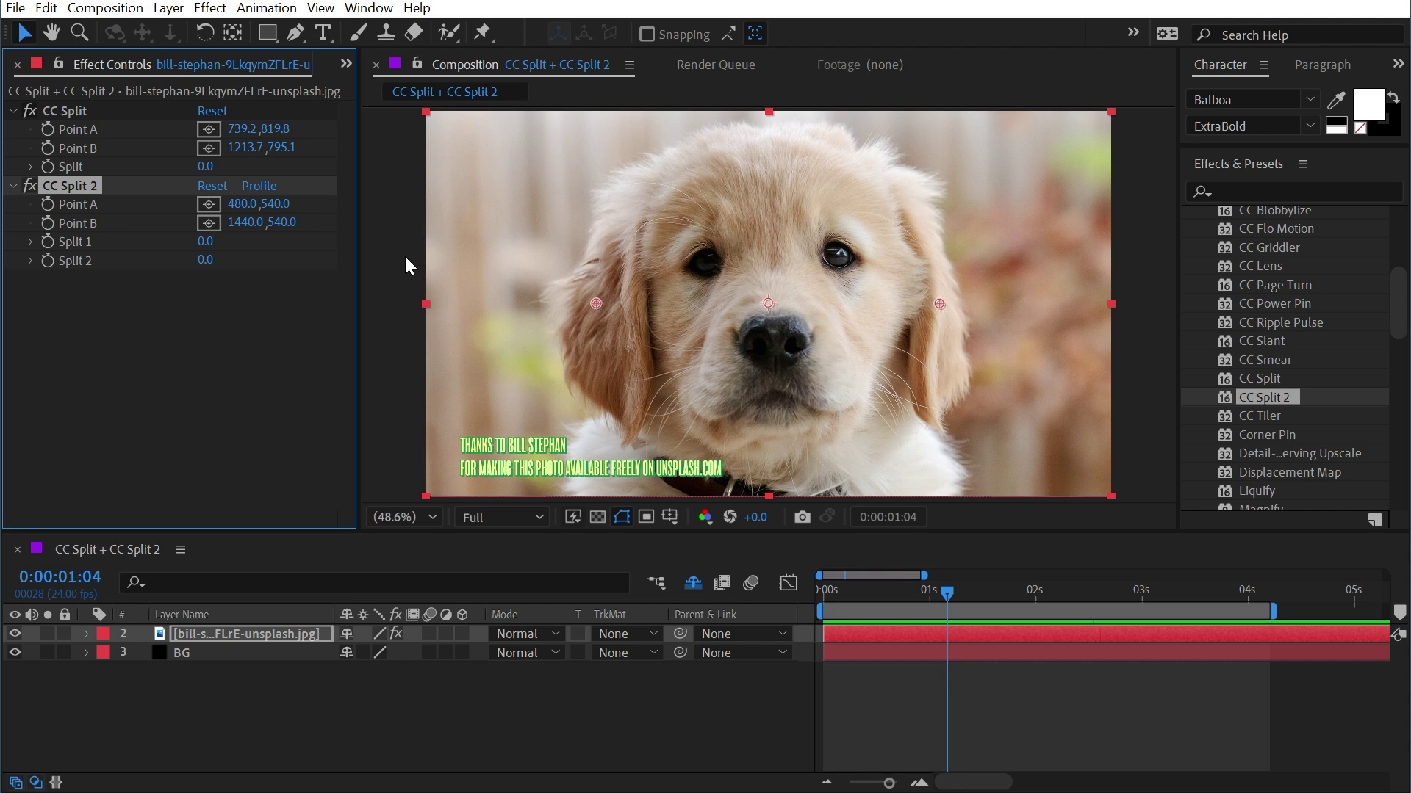
pyautogui.press('Up')
pyautogui.moveTo(689, 404); pyautogui.dragTo(764, 112)
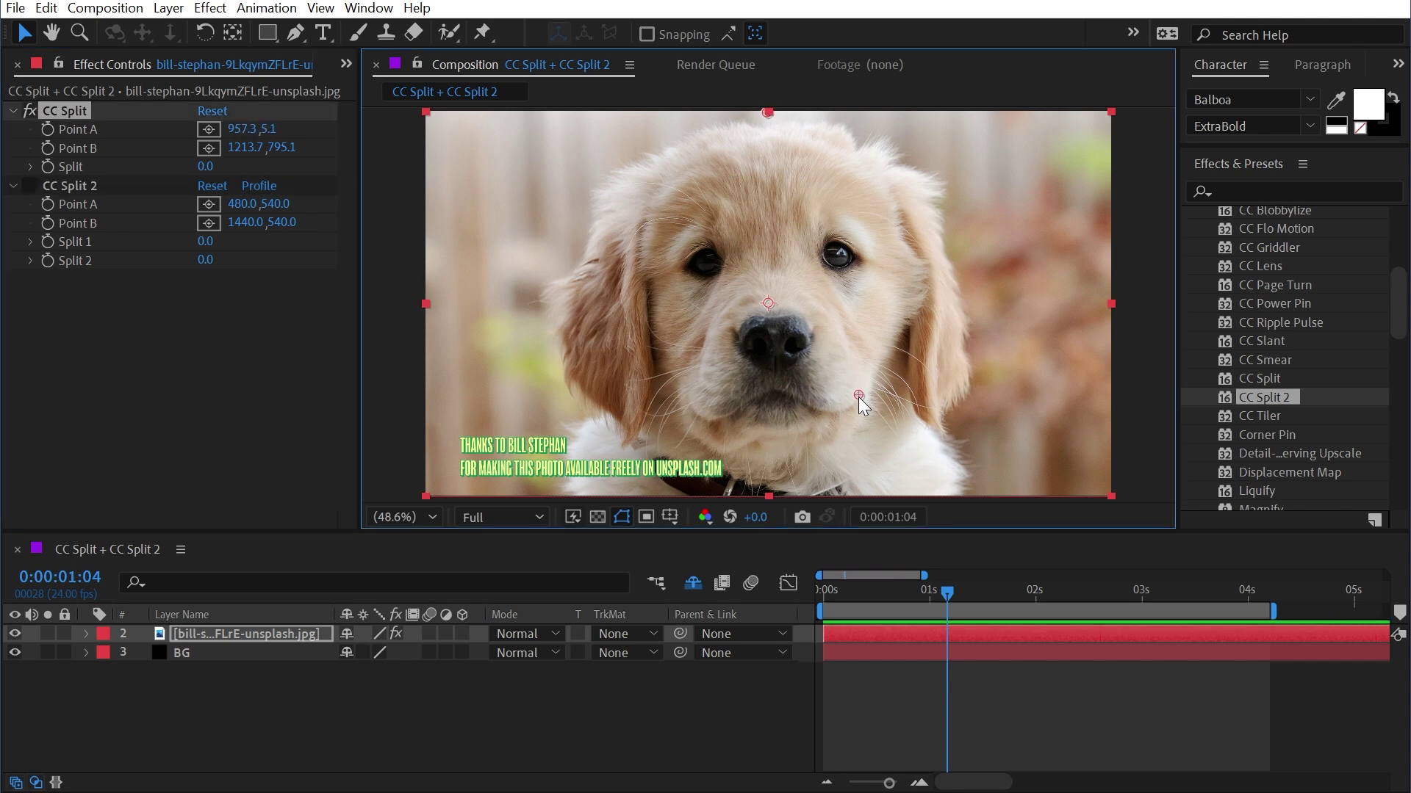
pyautogui.moveTo(858, 397); pyautogui.dragTo(768, 498)
pyautogui.moveTo(205, 167); pyautogui.dragTo(583, 154)
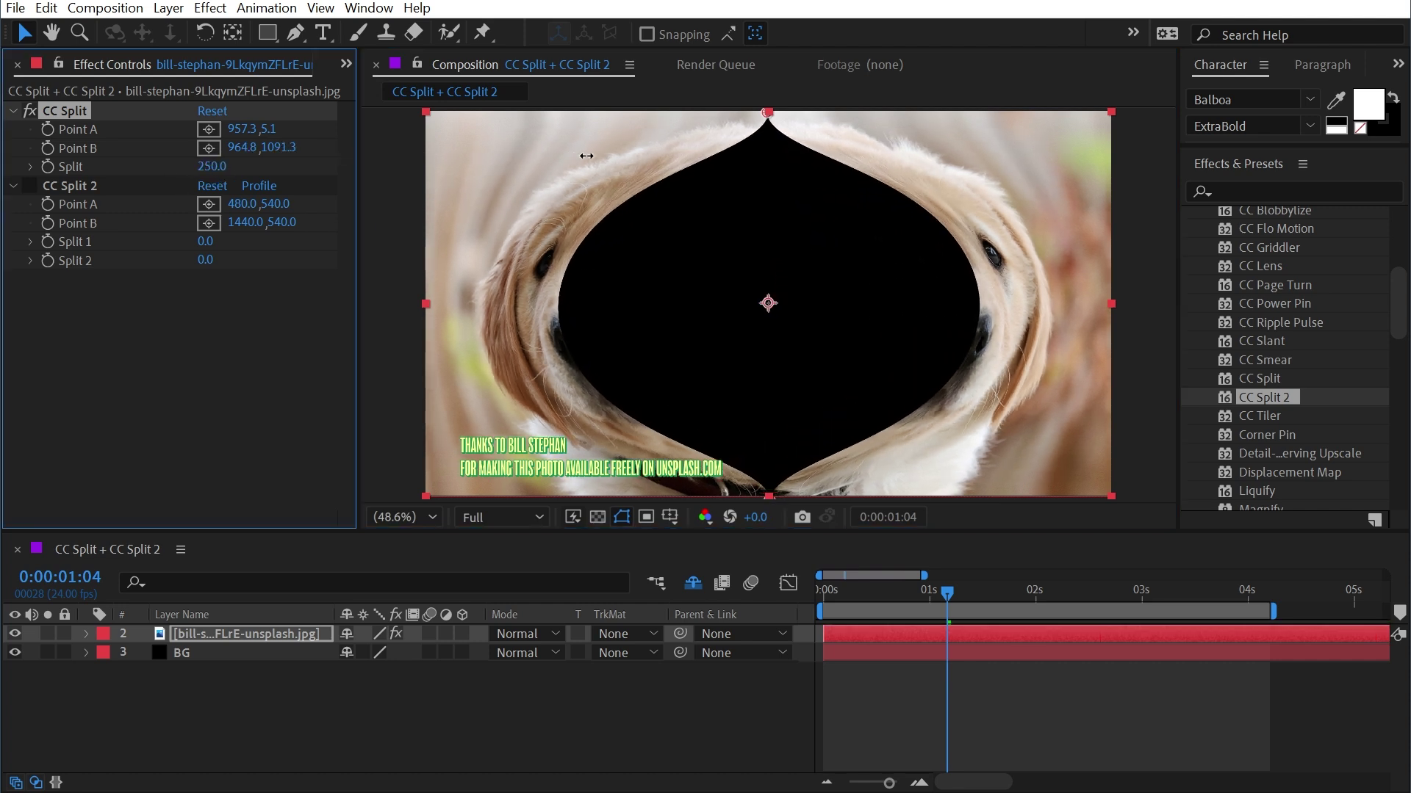
pyautogui.click(765, 115)
pyautogui.moveTo(765, 114); pyautogui.dragTo(775, 218)
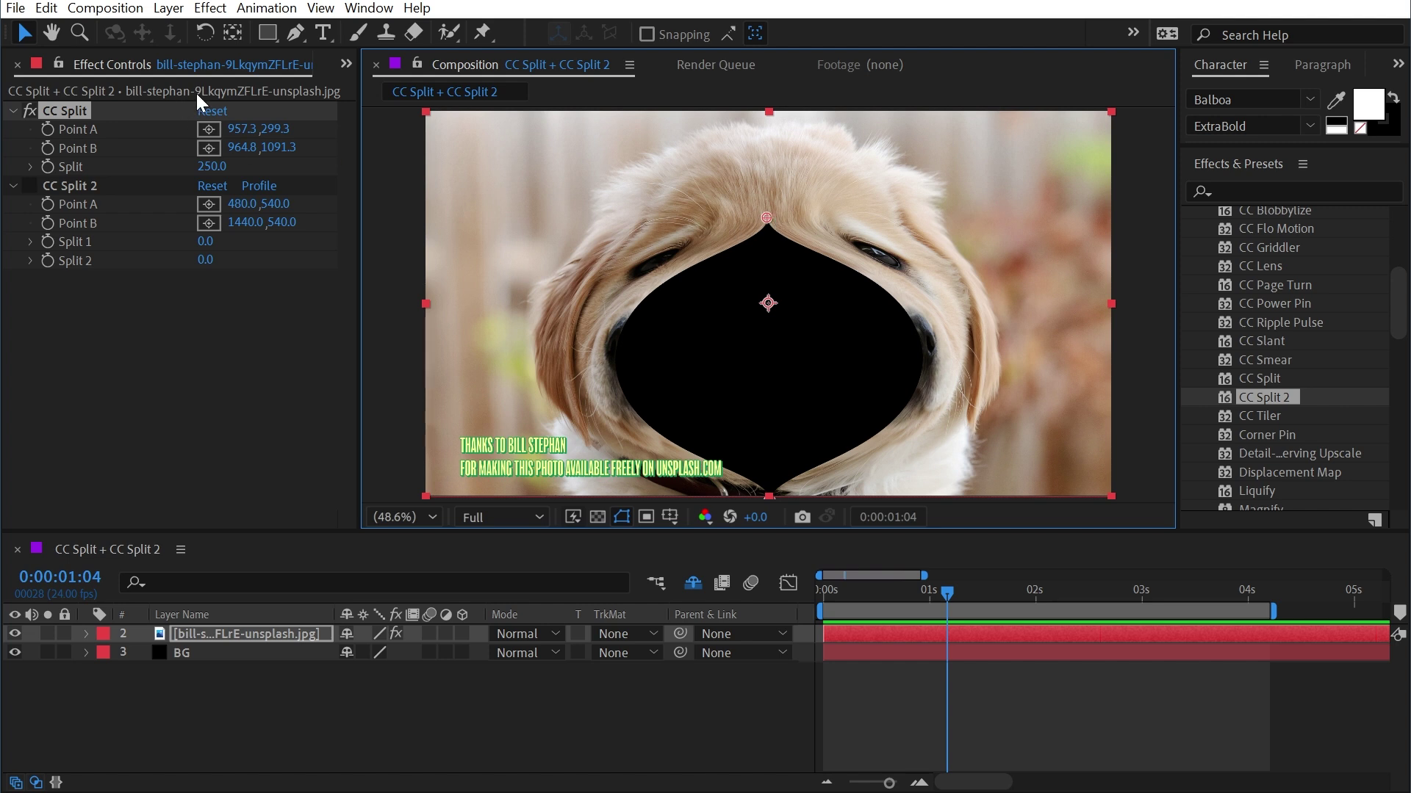
pyautogui.click(212, 112)
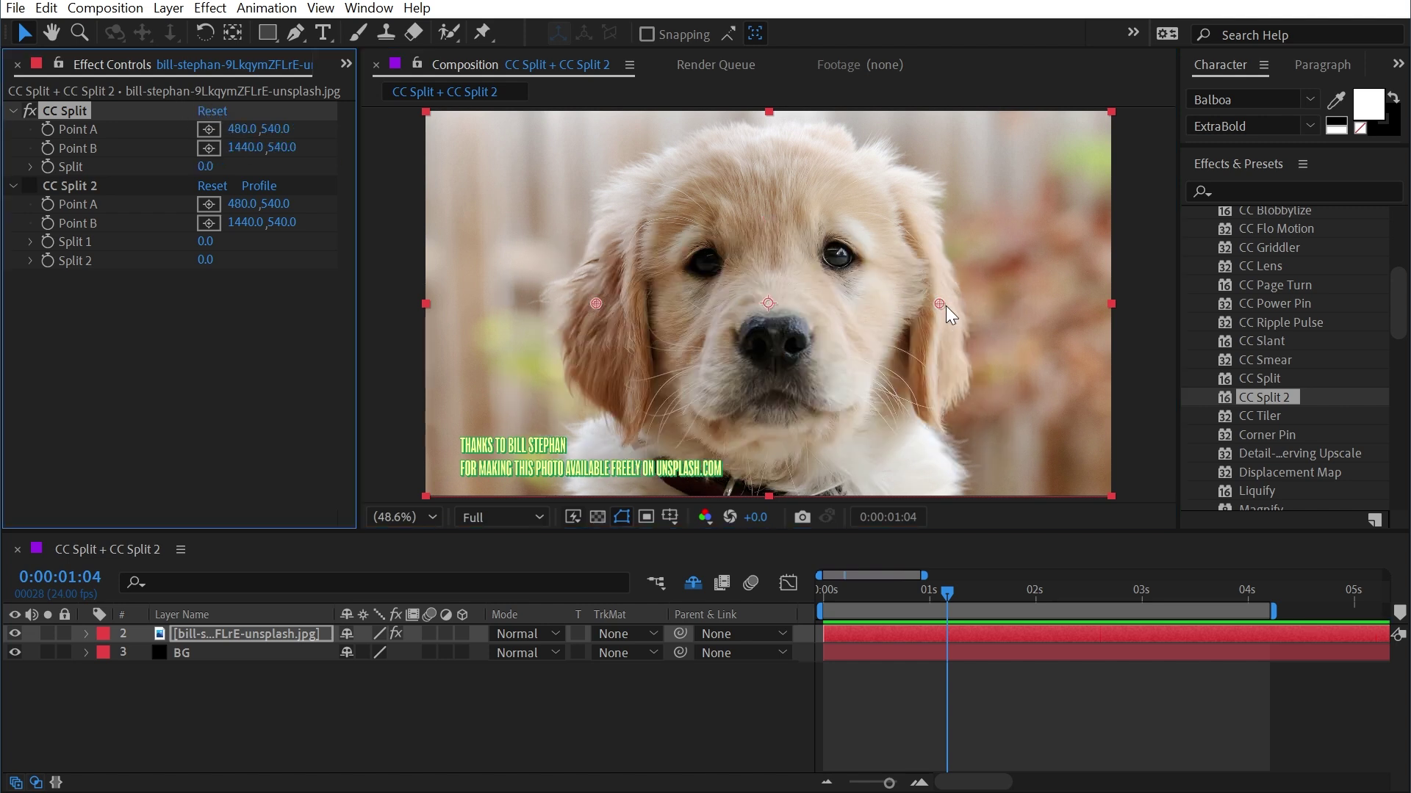
# Set CC Split to 33 and move Point A and Point B below the nose to form a mouth
pyautogui.moveTo(206, 167); pyautogui.dragTo(482, 272)
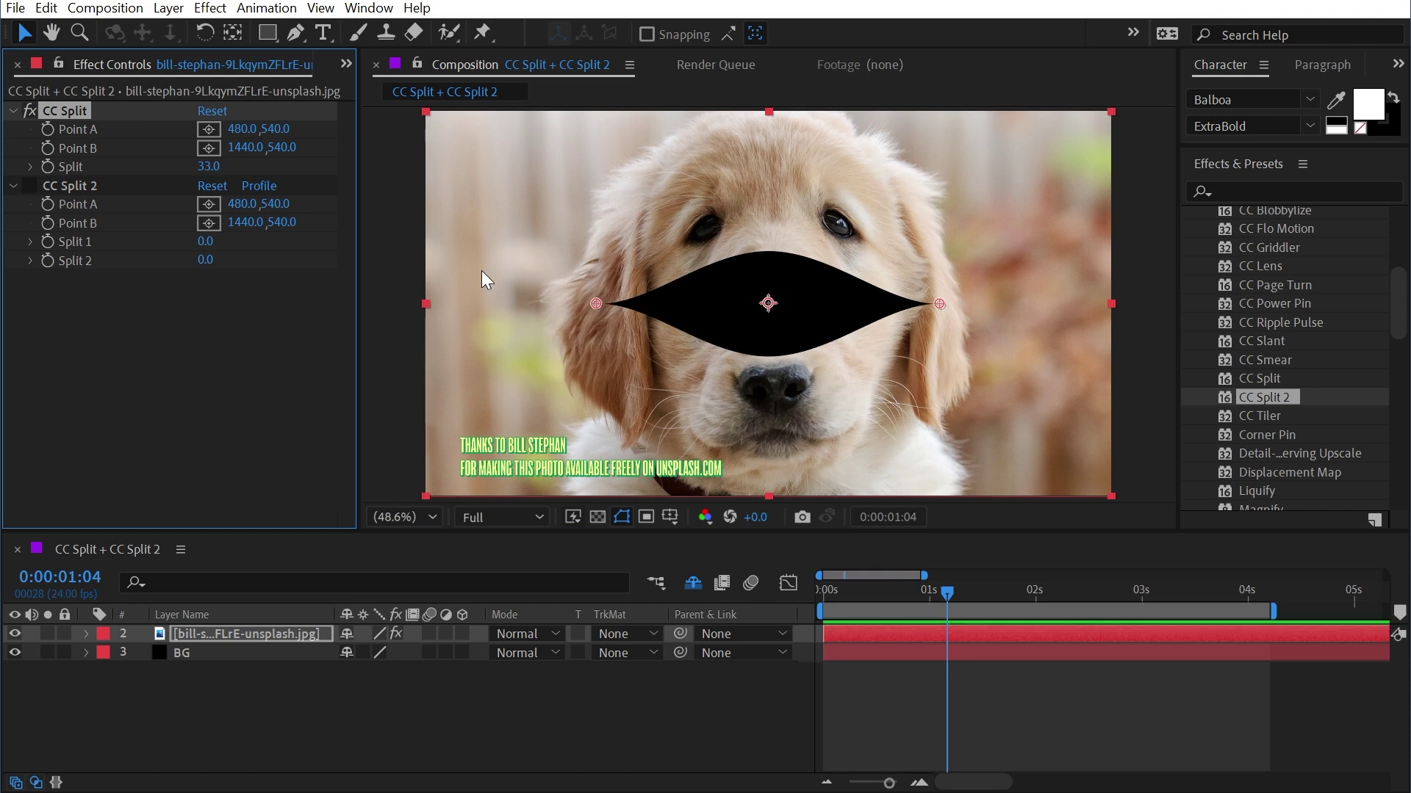
pyautogui.moveTo(610, 305); pyautogui.dragTo(695, 394)
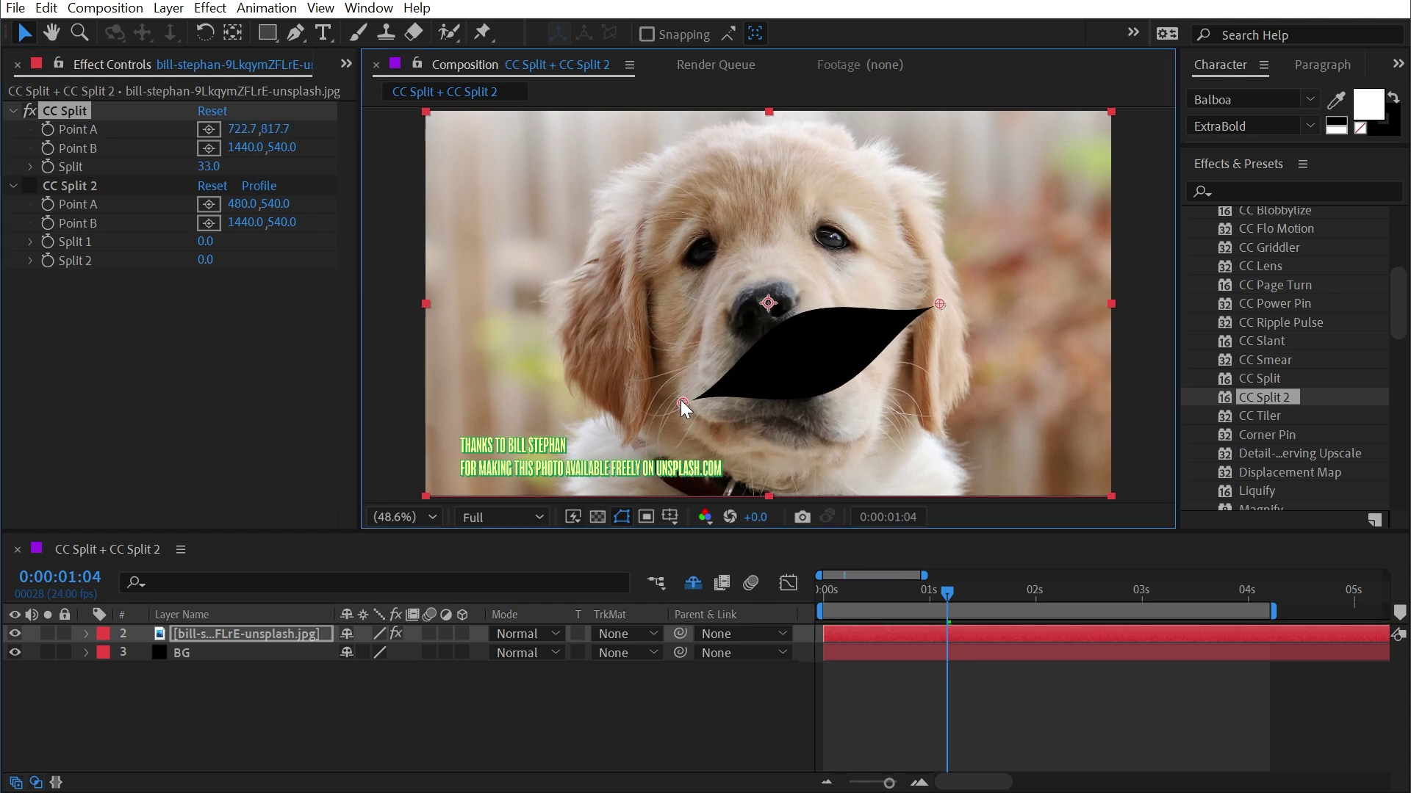
pyautogui.moveTo(939, 303); pyautogui.dragTo(854, 404)
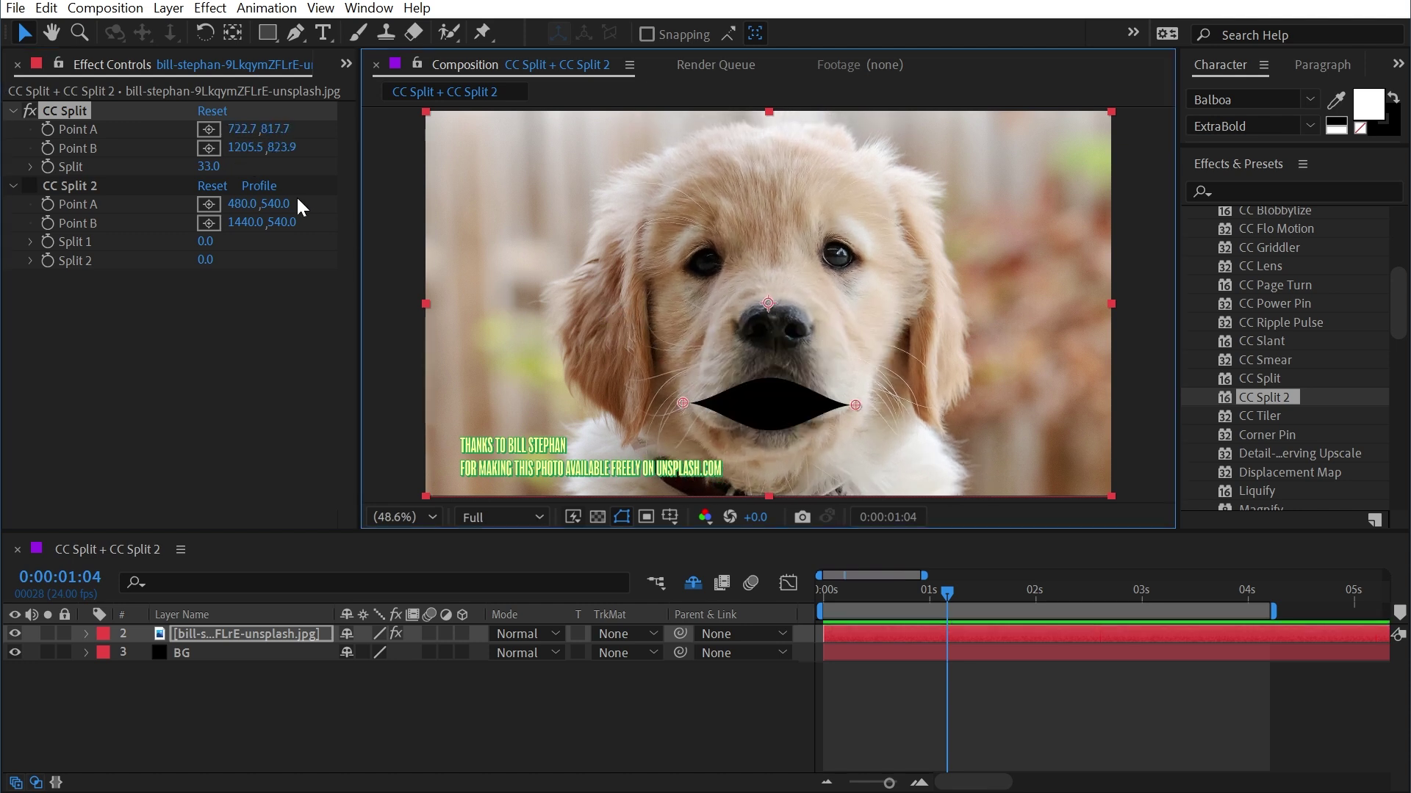